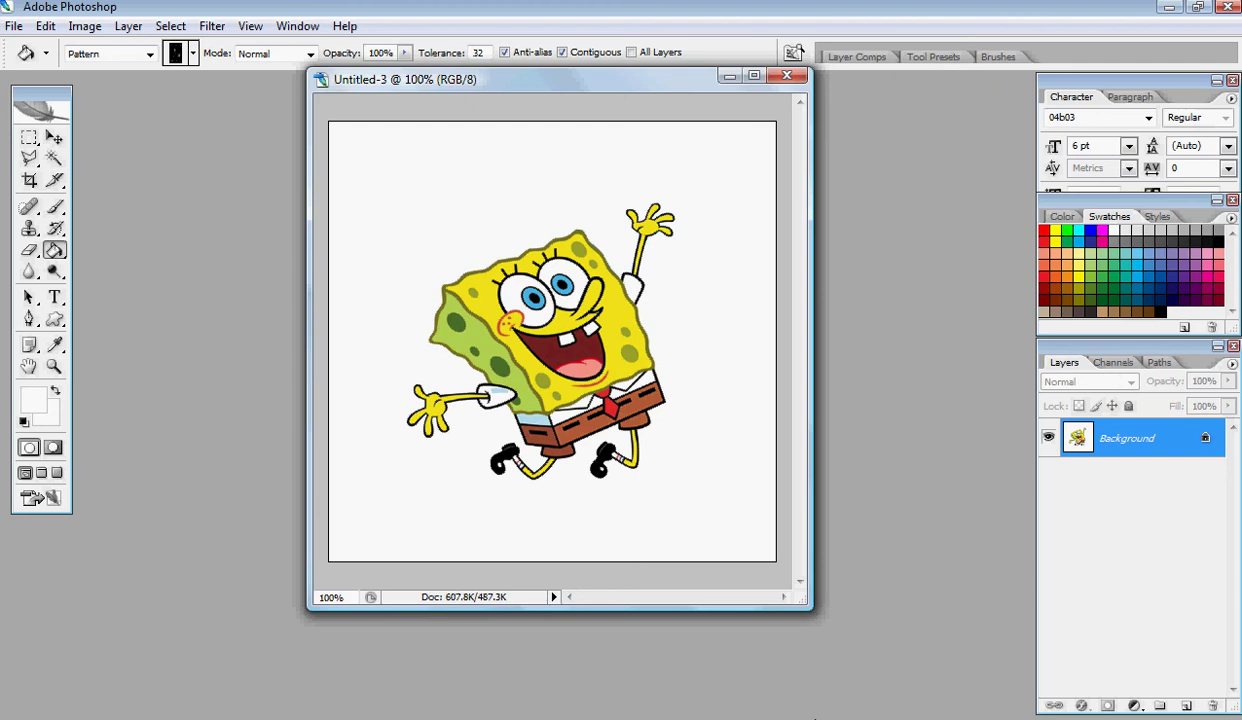
Step: Pick the Magic Wand tool and begin converting the locked Background into a regular layer
click(55, 158)
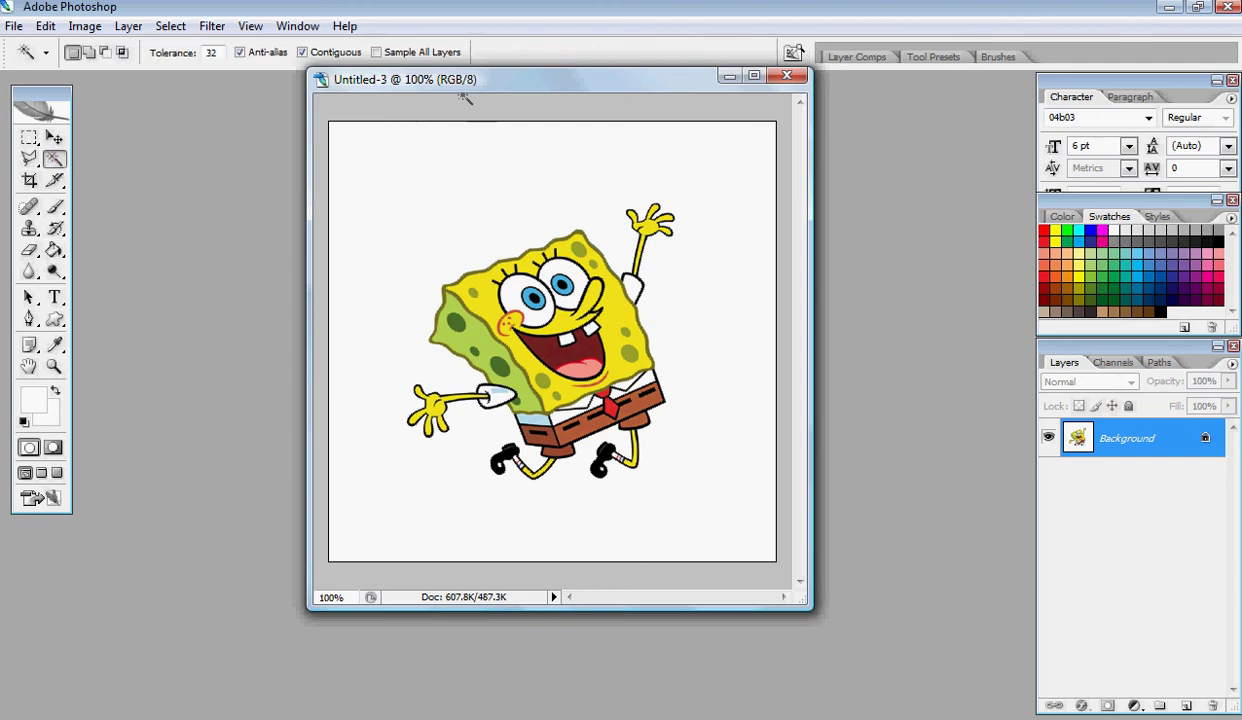
drag(458, 86, 447, 120)
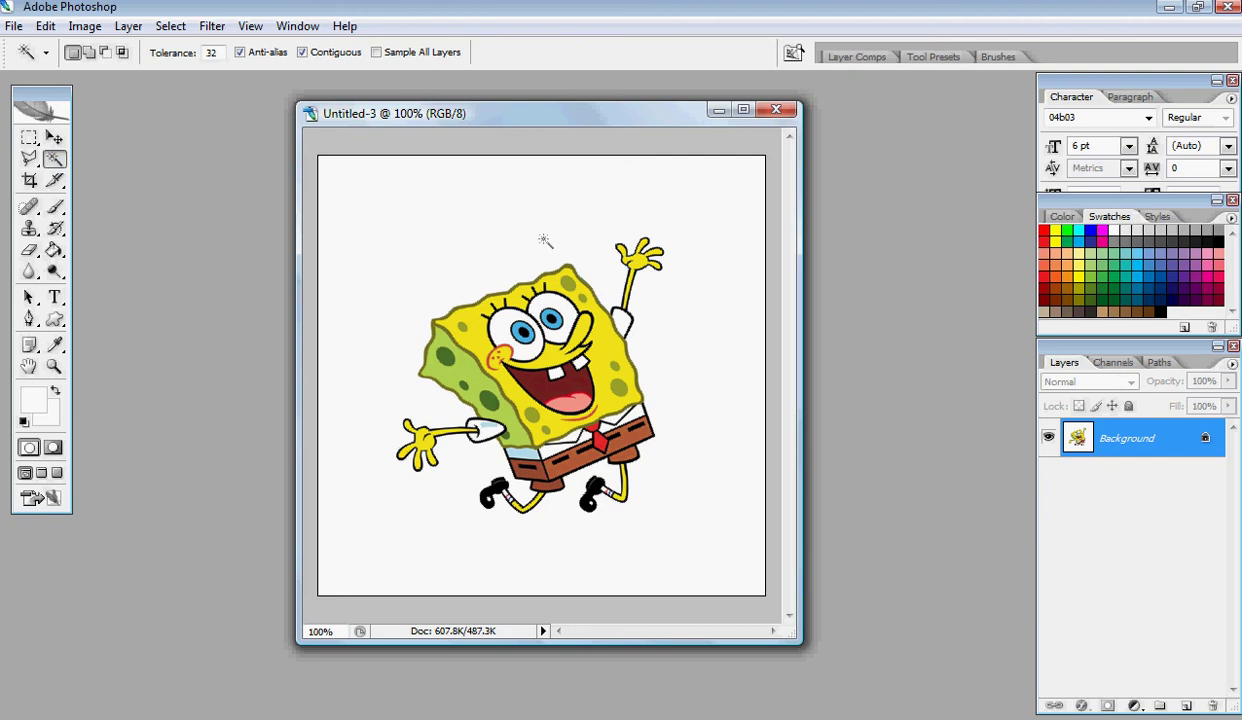
double_click(1164, 443)
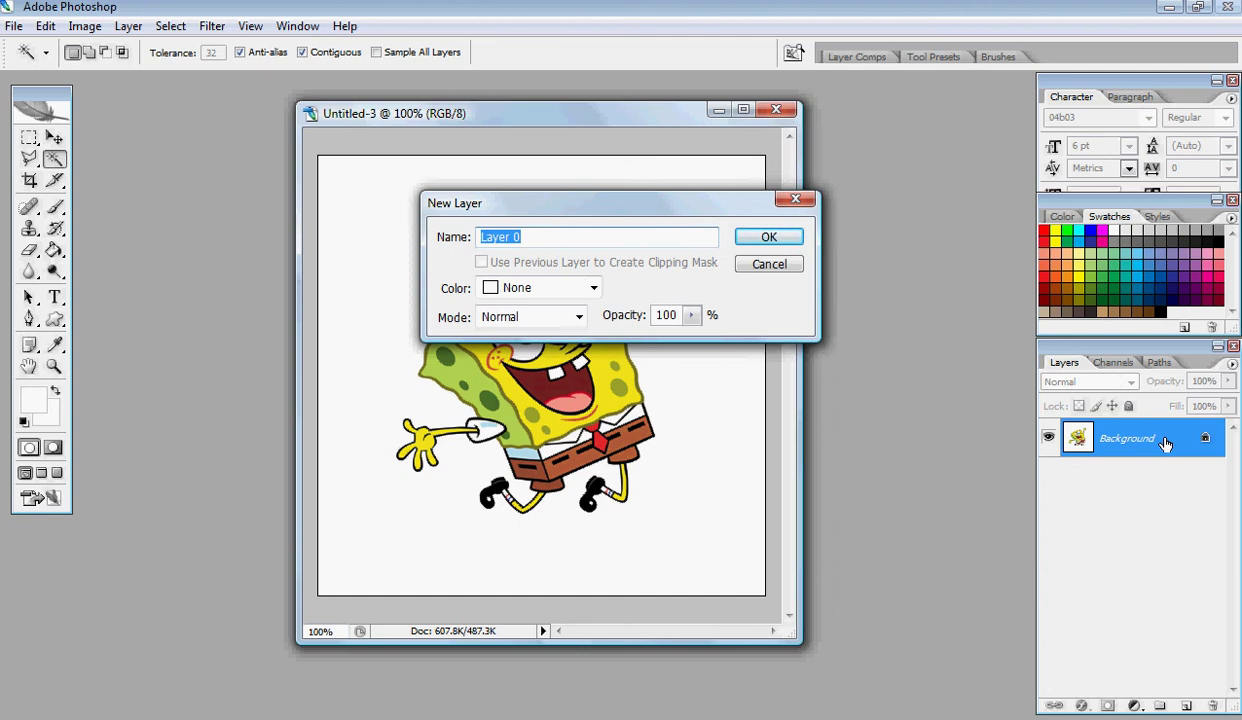
Step: Accept the name Layer 0 and delete the white background around SpongeBob
key(Return)
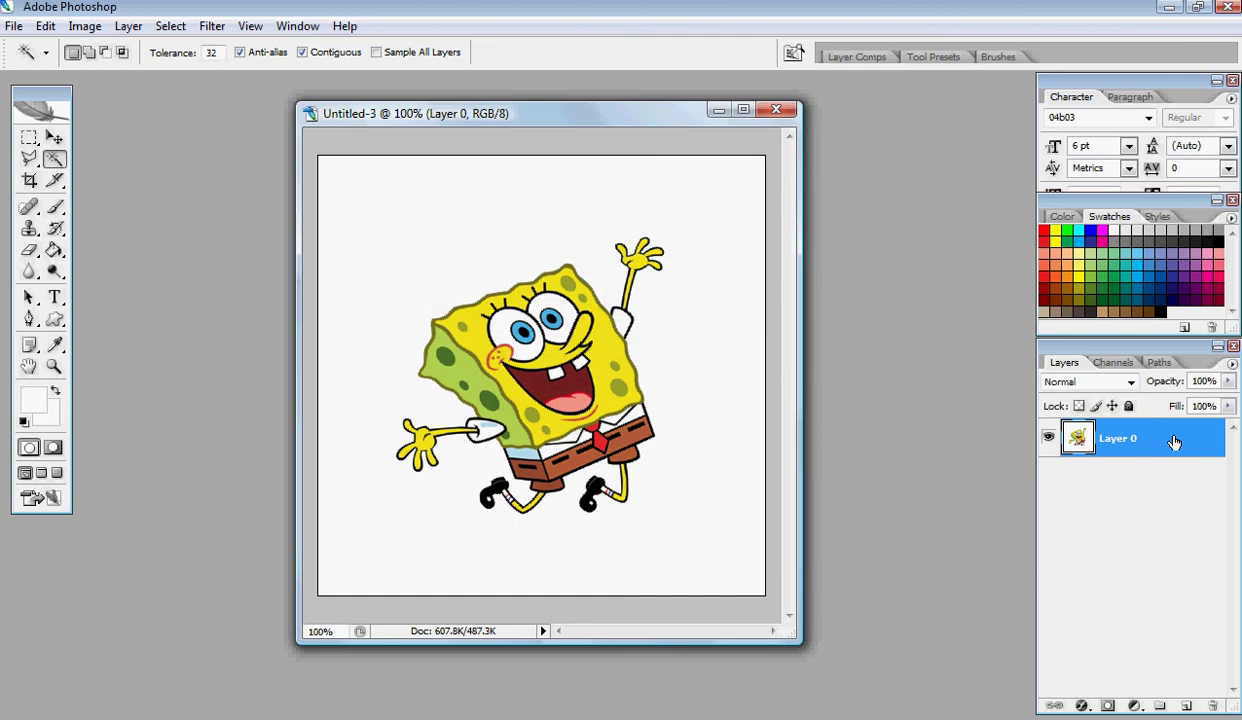
right_click(1175, 443)
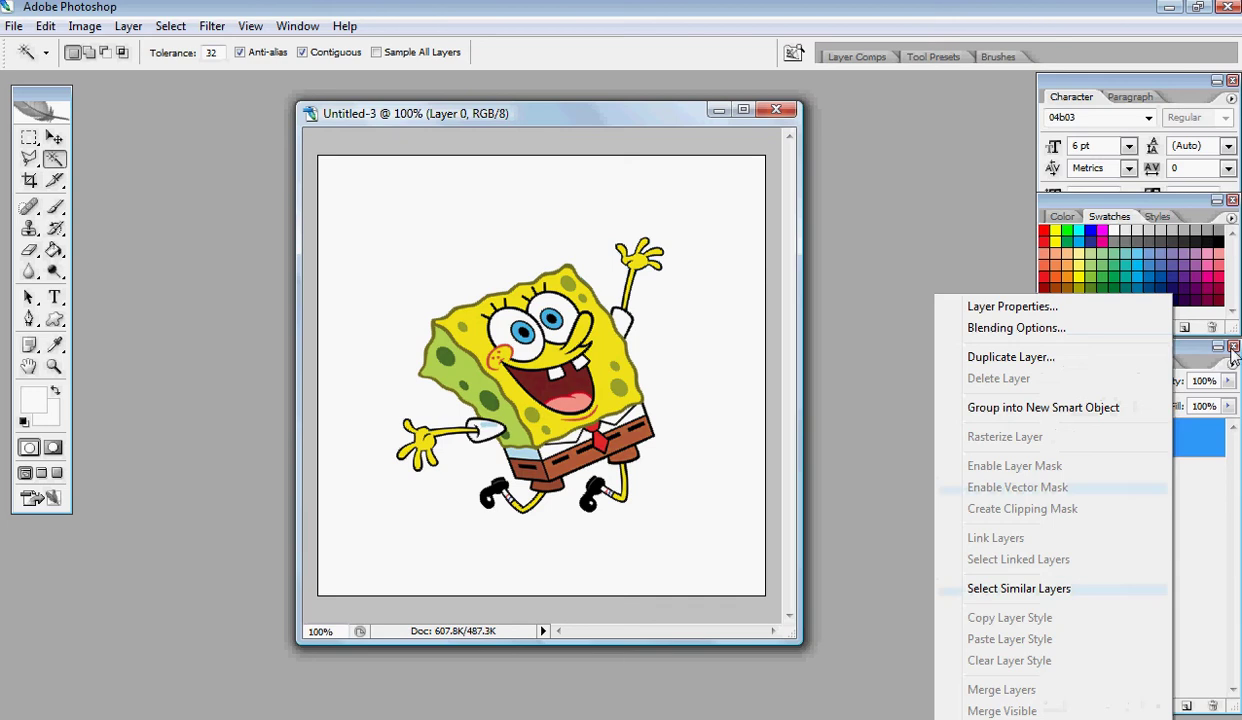
click(1182, 366)
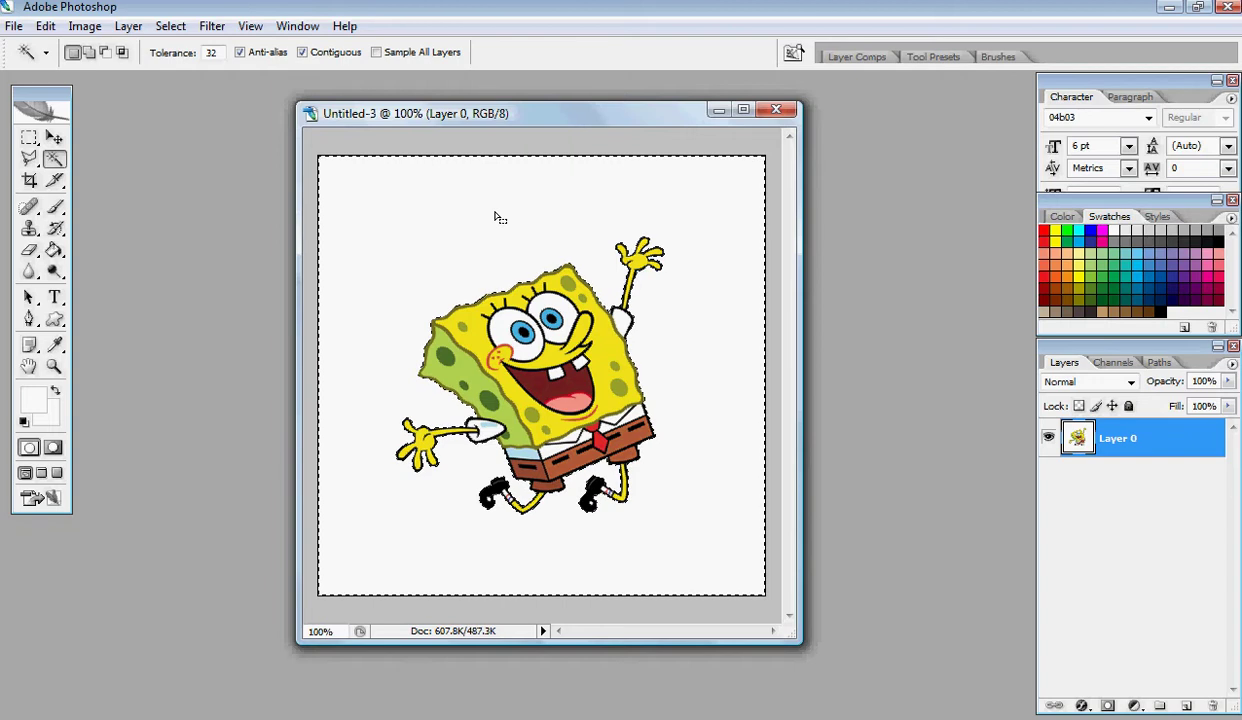
key(Delete)
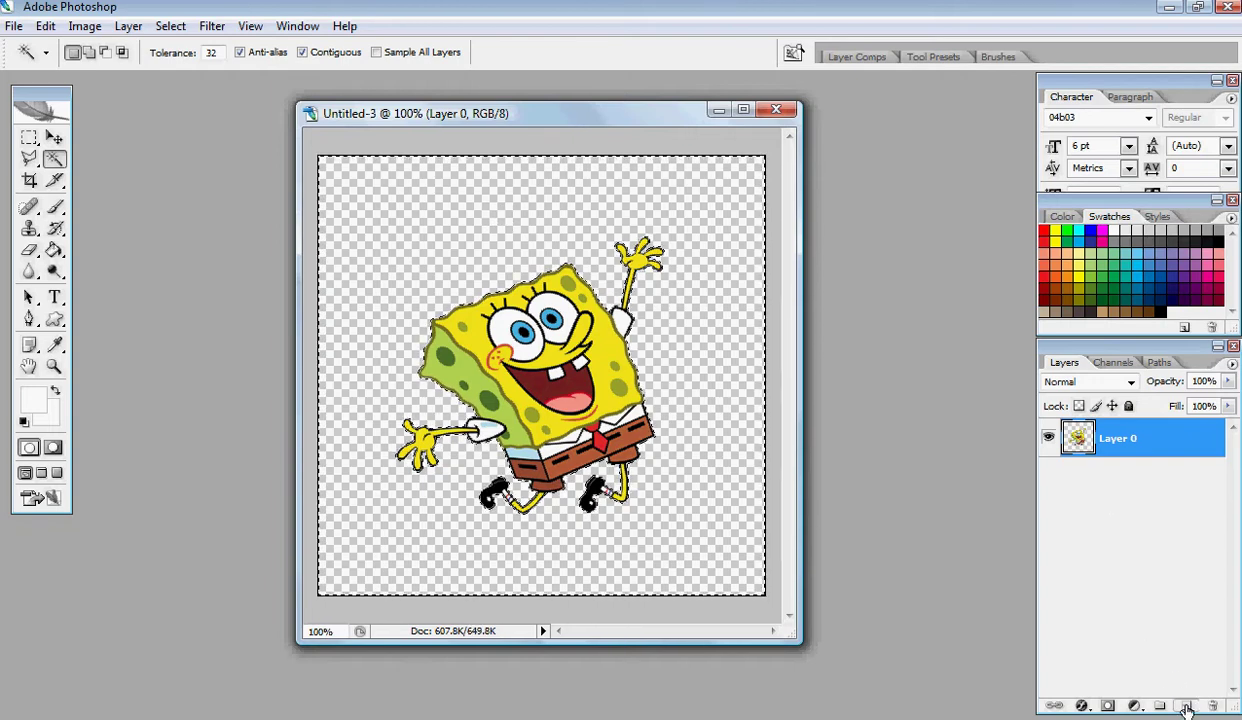
Step: Add Layer 1 beneath Layer 0 and invert the selection onto SpongeBob
click(1186, 707)
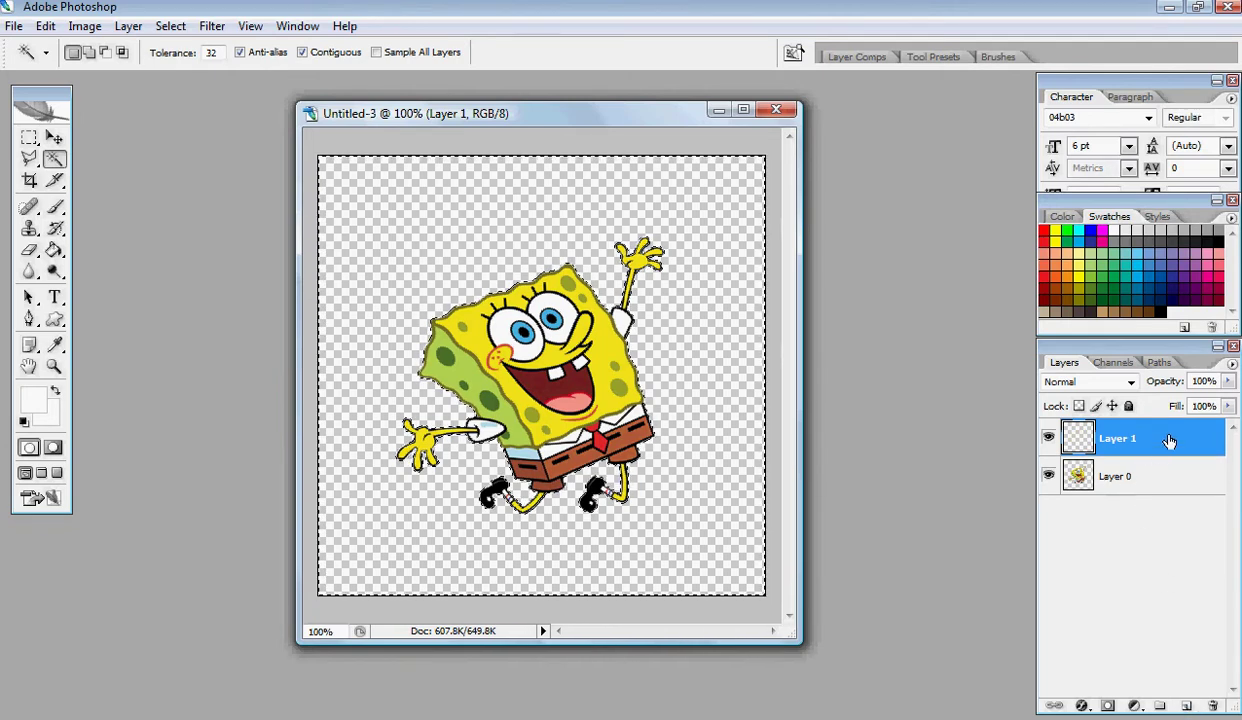
drag(1169, 441, 1135, 485)
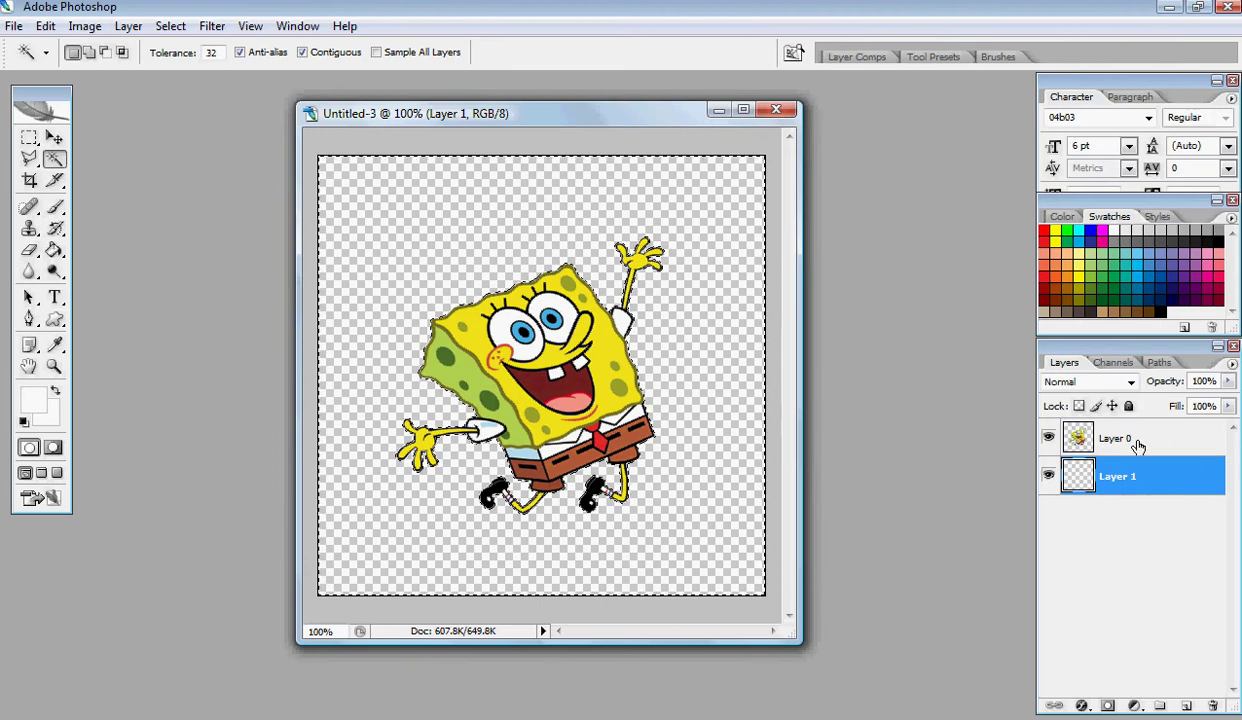
right_click(511, 253)
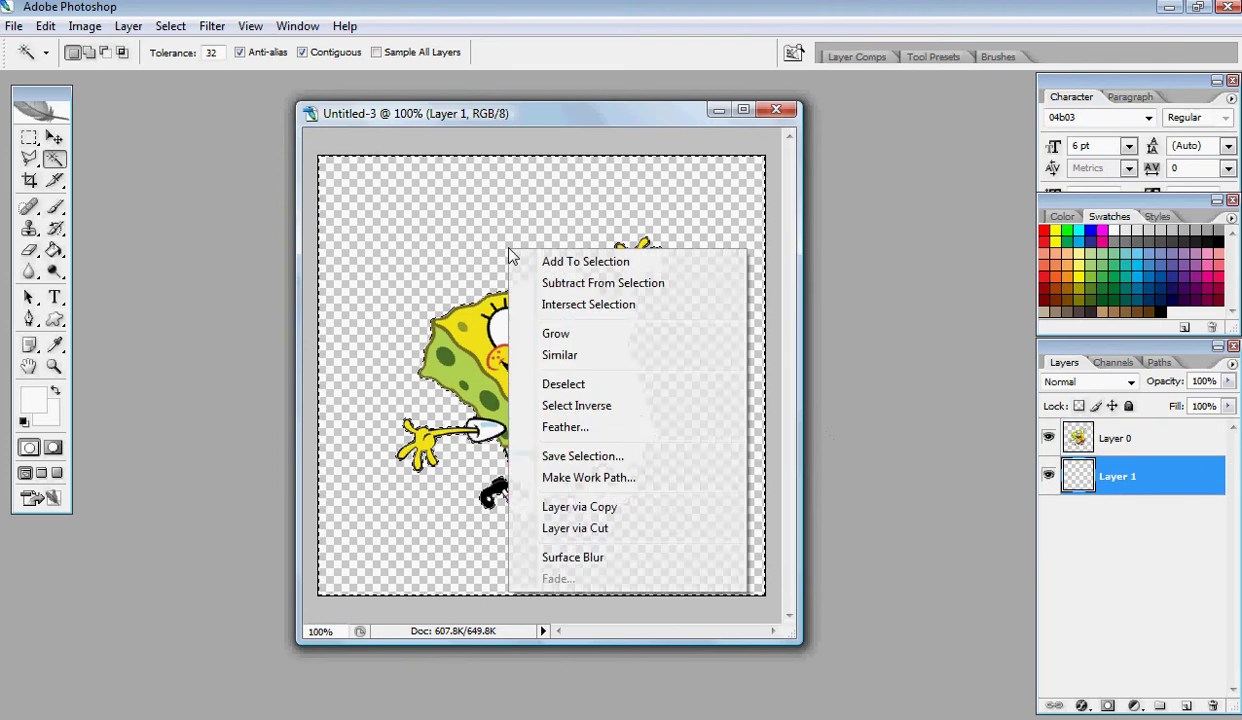
click(576, 407)
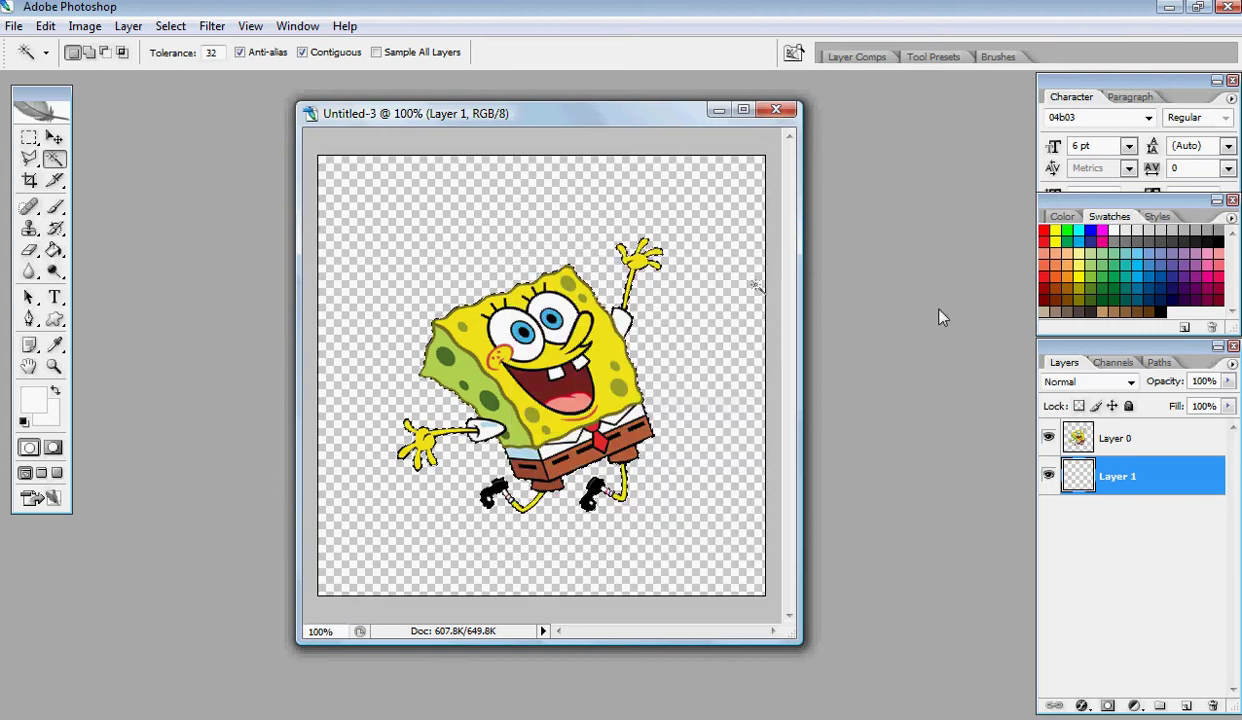
Step: Expand the SpongeBob selection outward with Select > Modify > Expand, then take the Paint Bucket
click(173, 28)
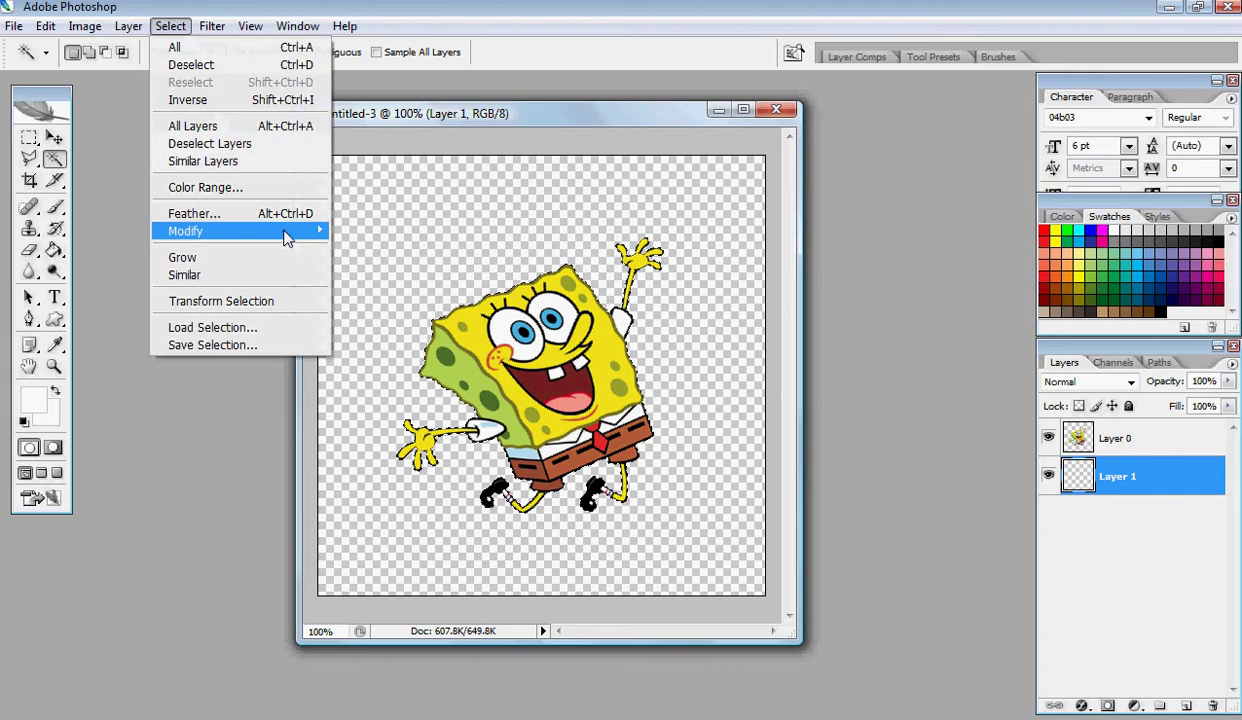
mouse_move(286, 235)
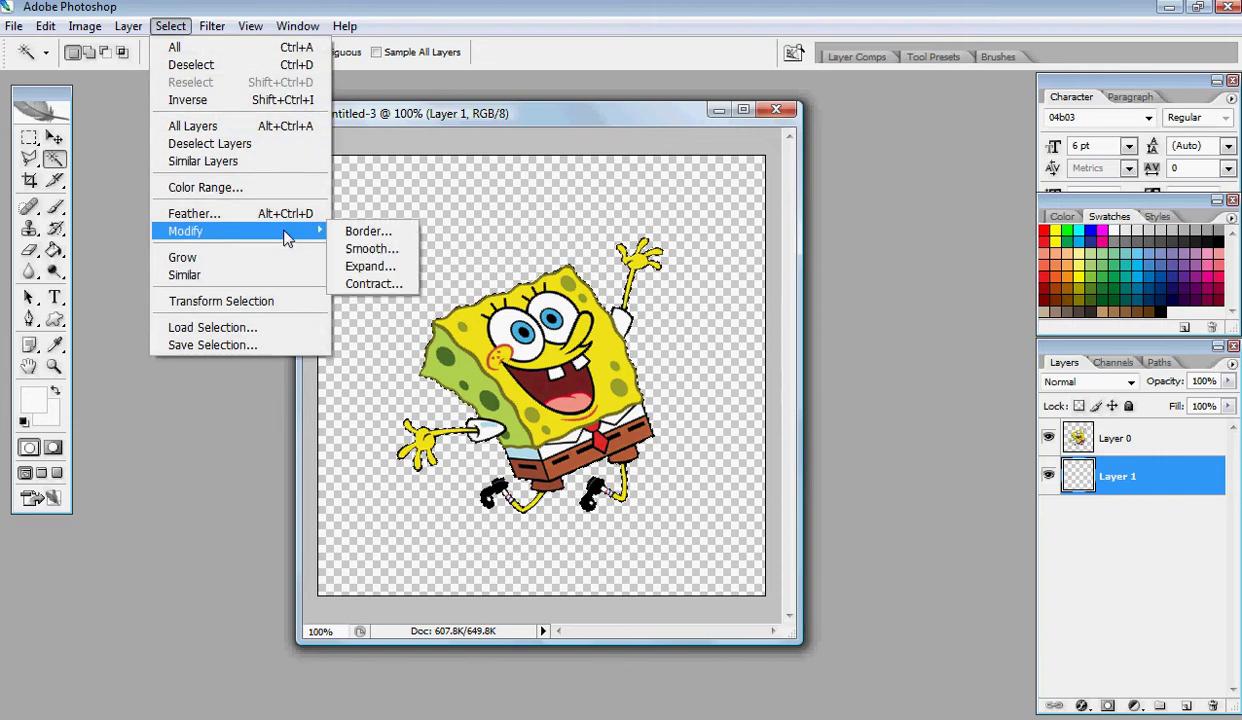
click(370, 267)
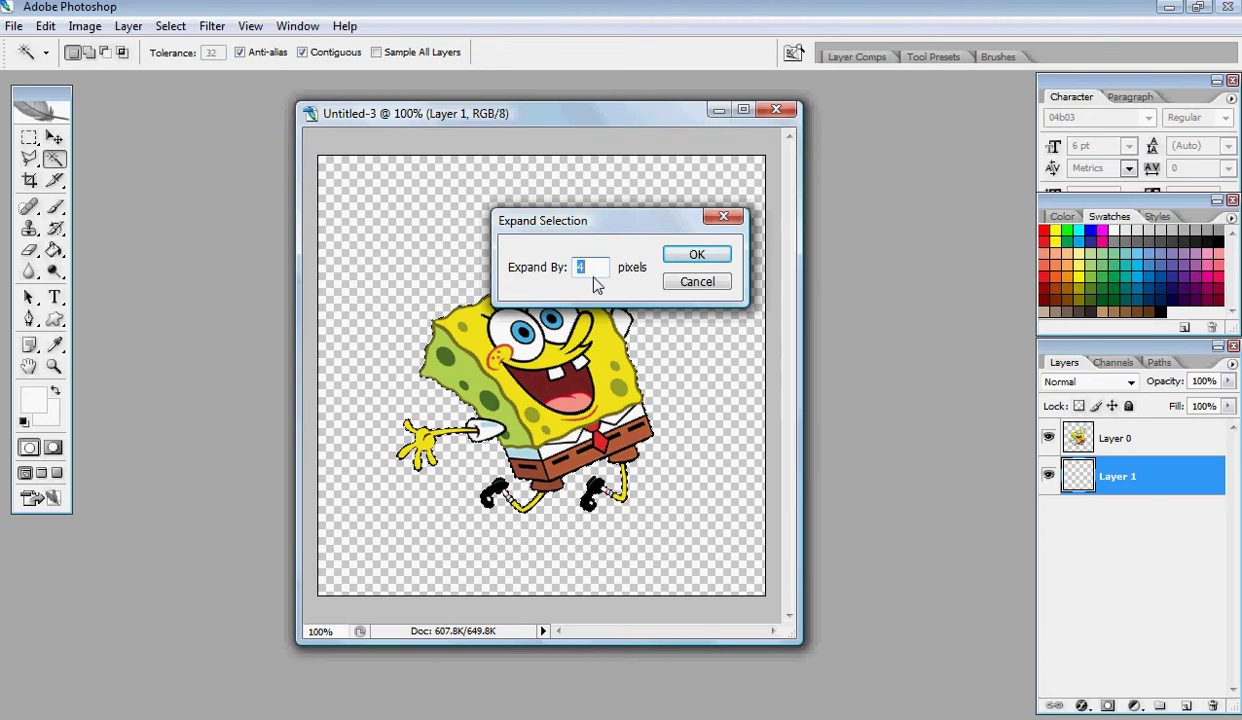
click(697, 254)
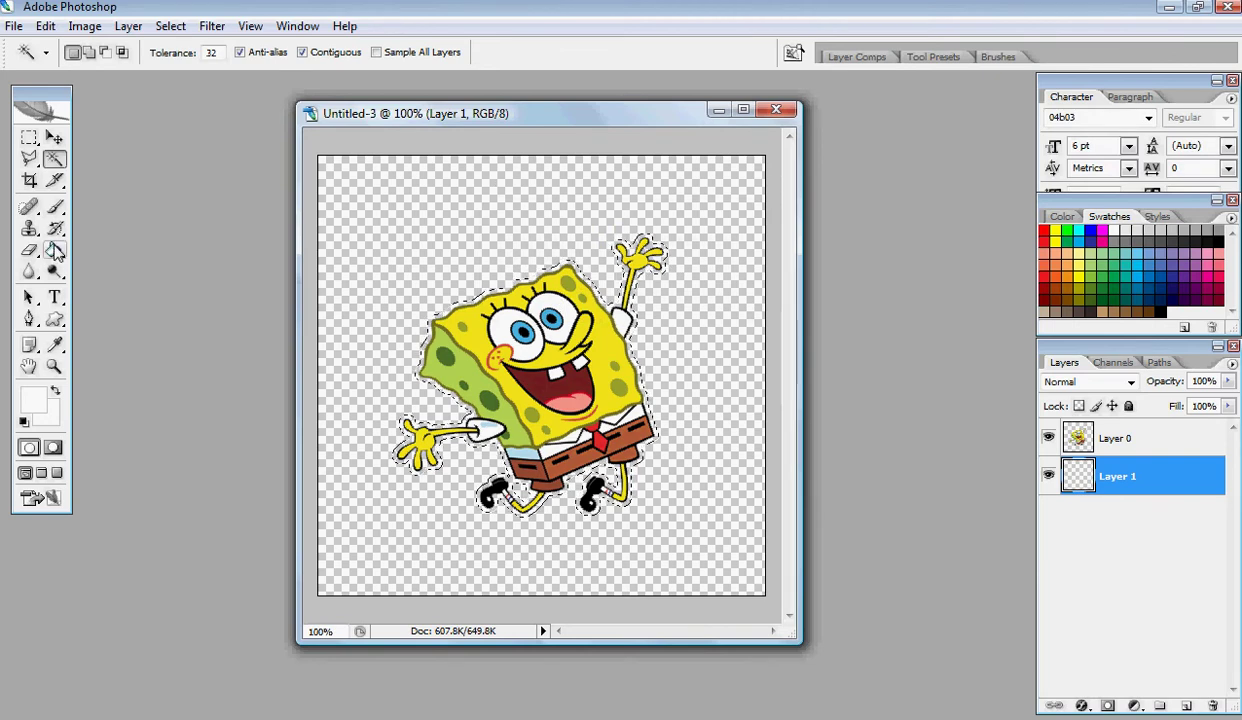
click(55, 251)
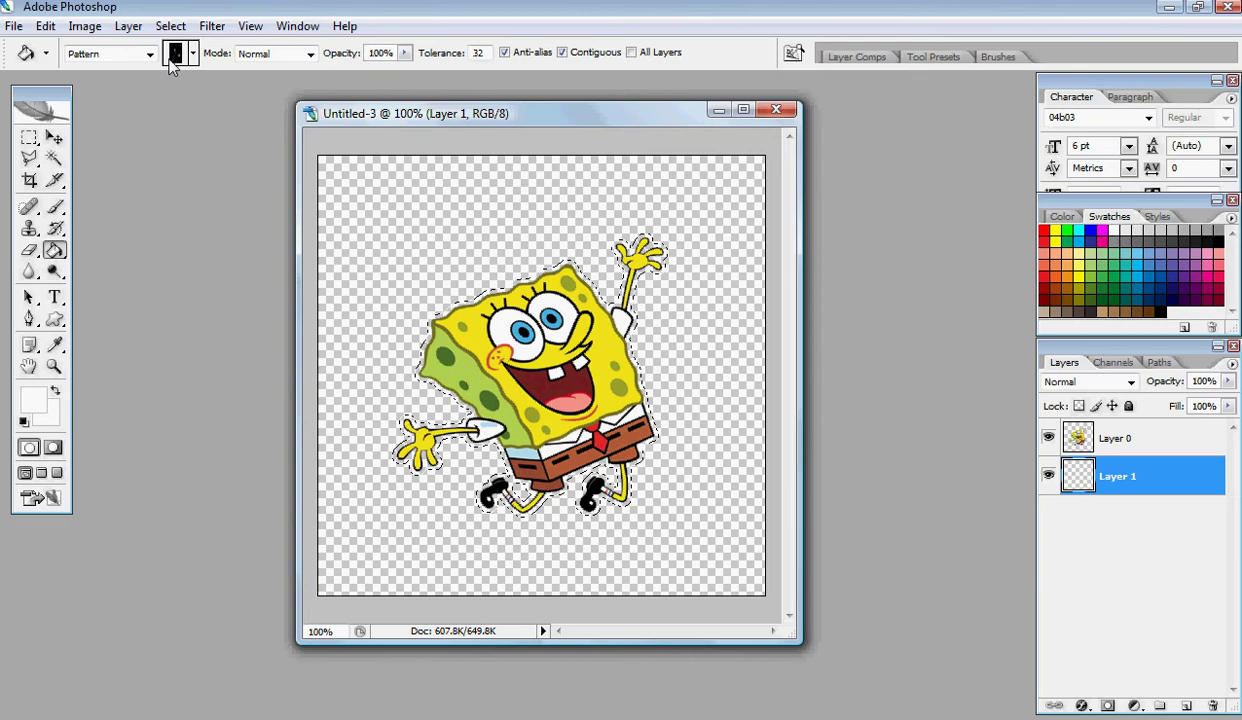
Step: Fill the expanded selection on Layer 1 with the light grey Pattern 150
click(193, 53)
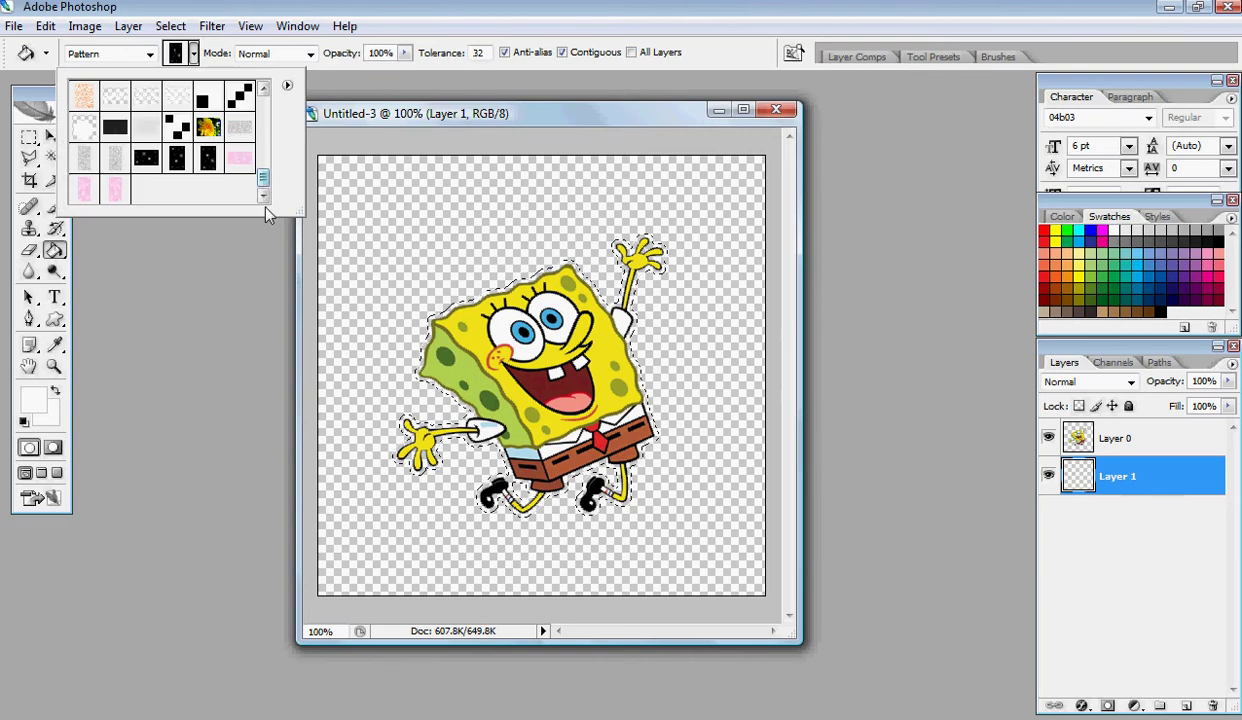
click(240, 133)
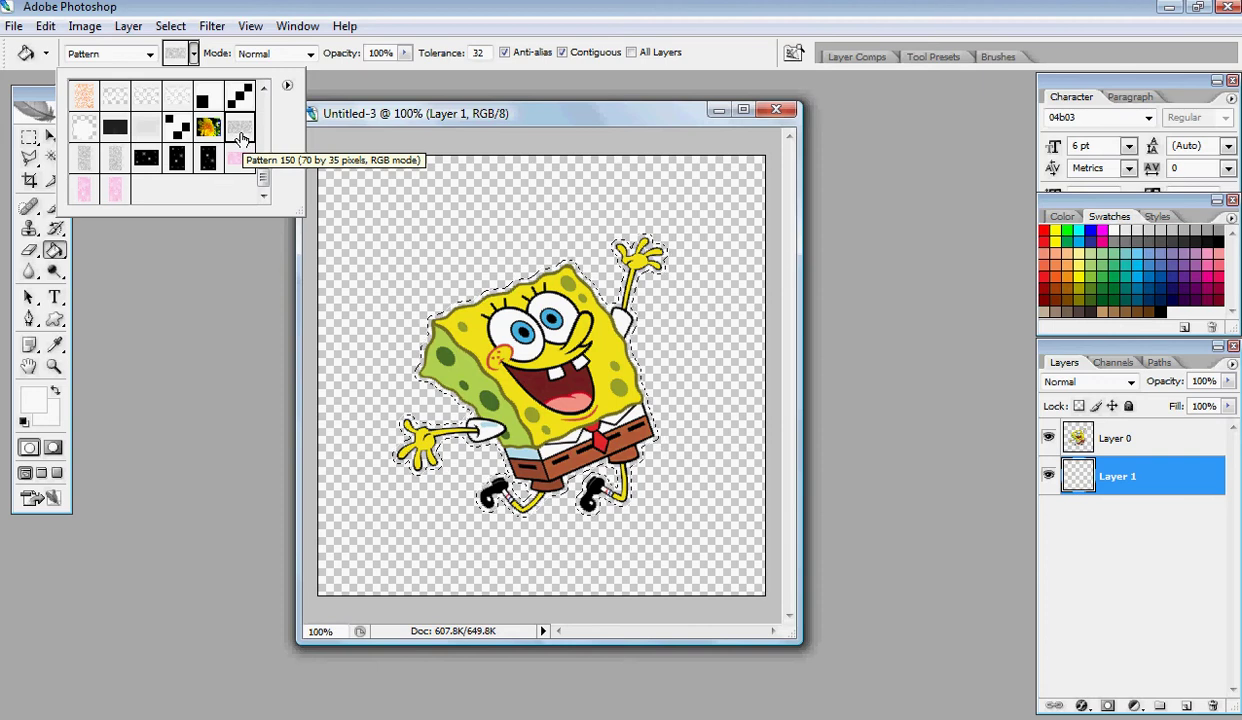
click(327, 120)
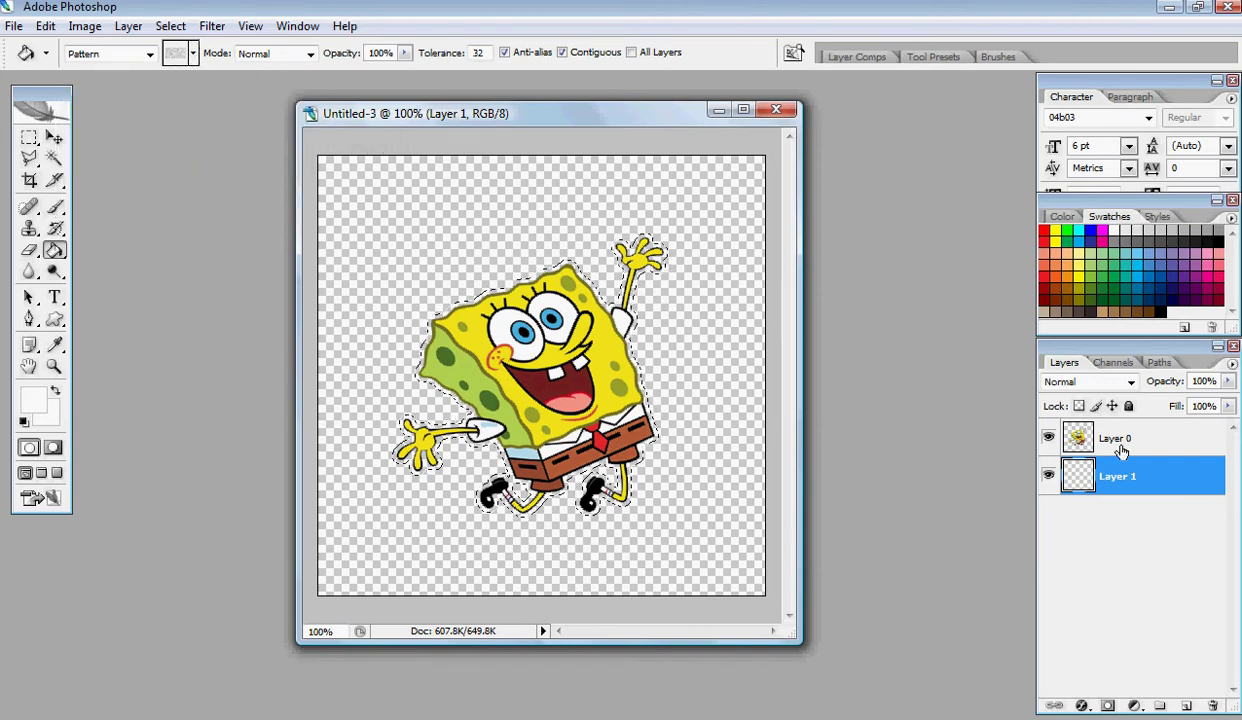
click(563, 350)
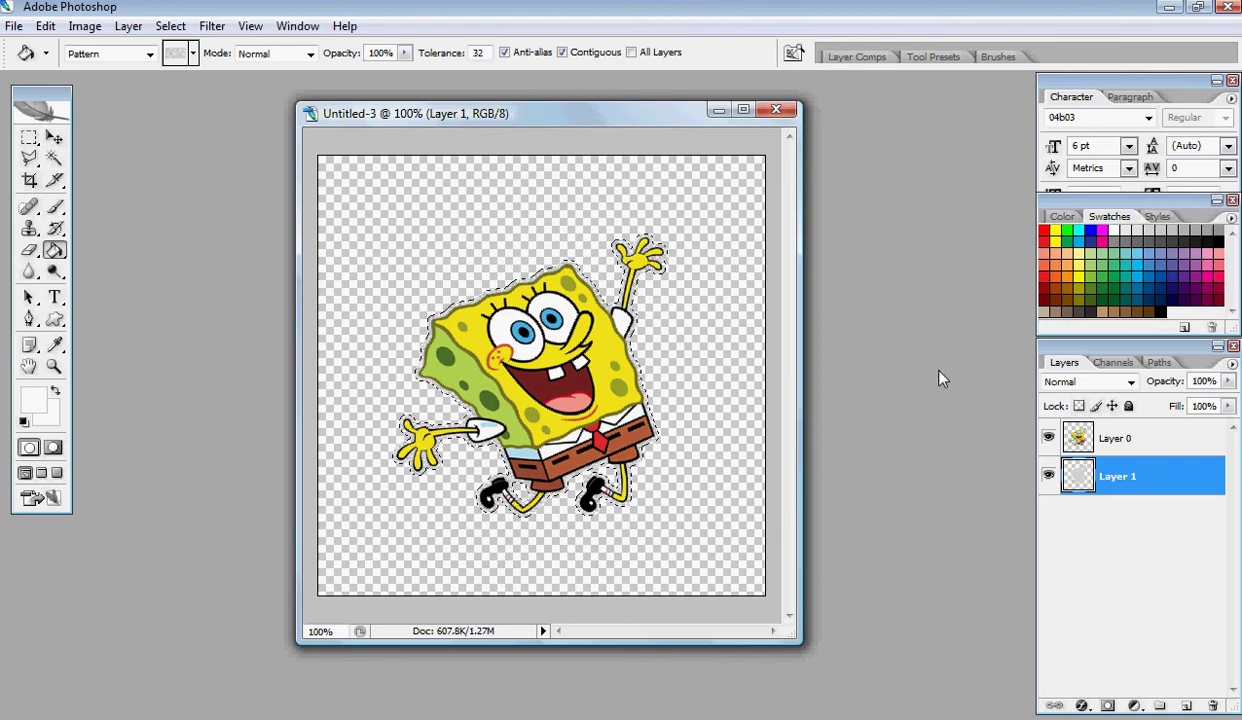
Step: Add Layer 2 and fill SpongeBob's area with the grey pattern
click(1186, 706)
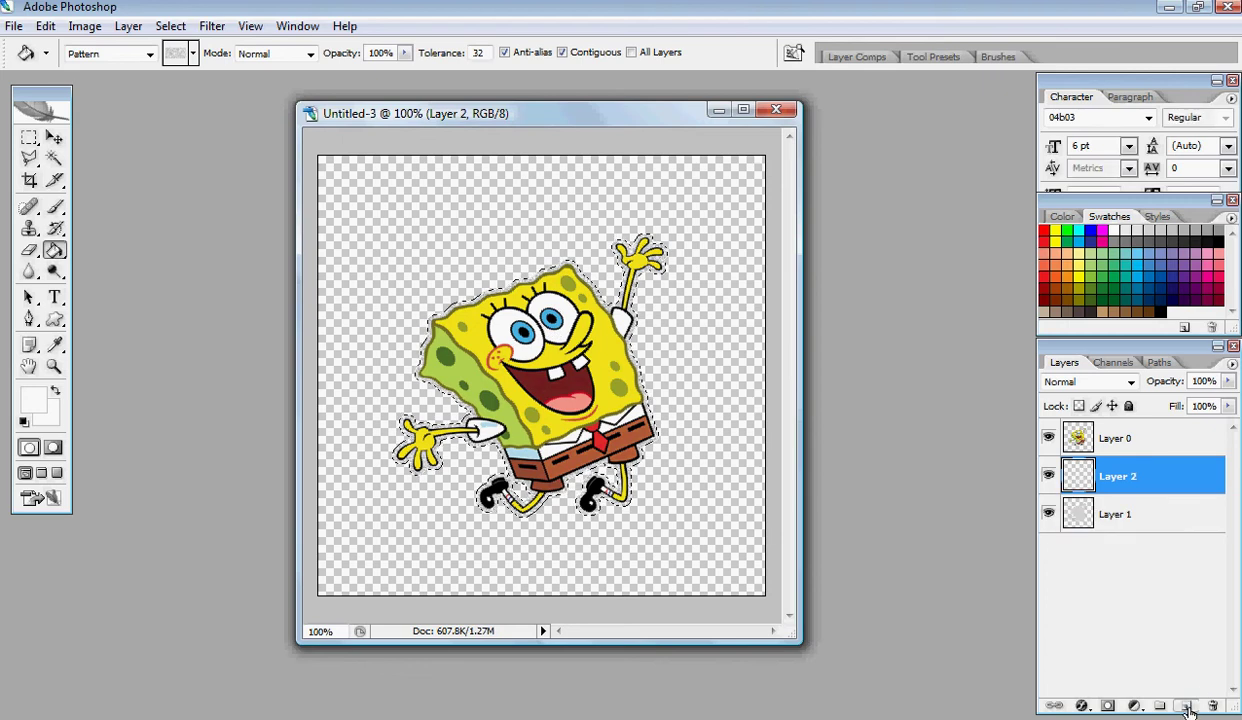
click(193, 54)
click(83, 155)
click(487, 199)
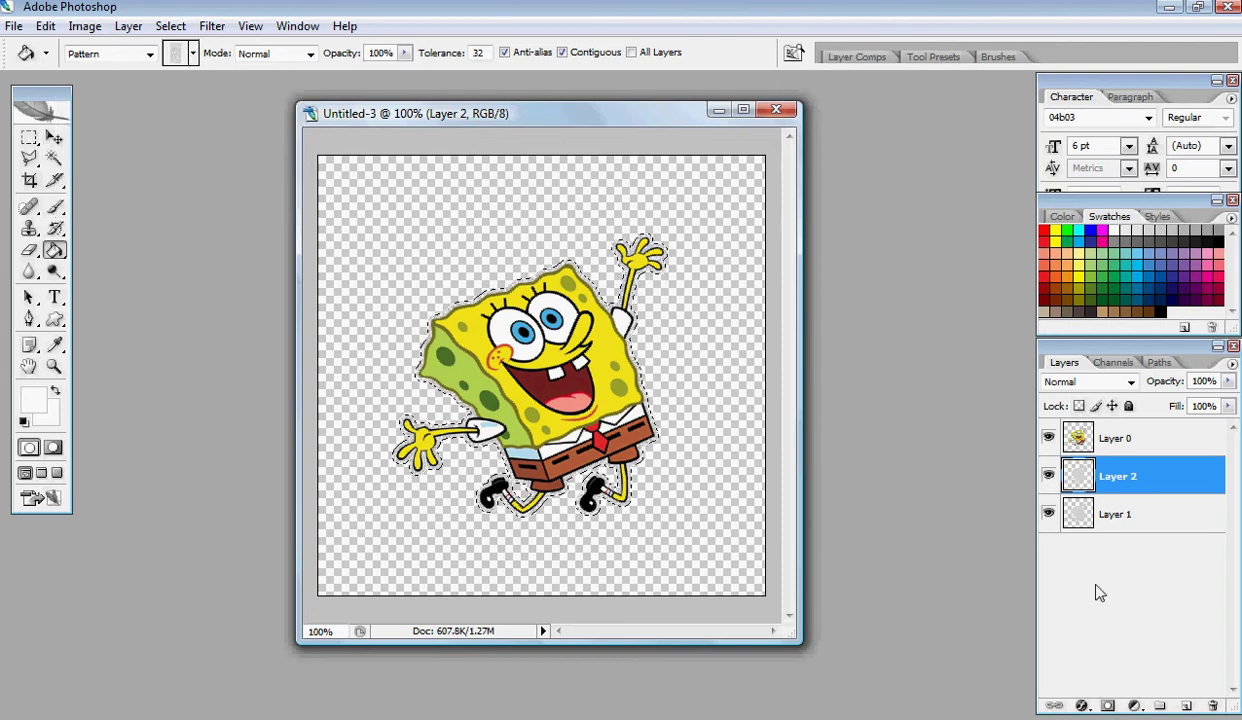
Step: Add Layer 3 and fill SpongeBob's area with another pattern
click(1185, 706)
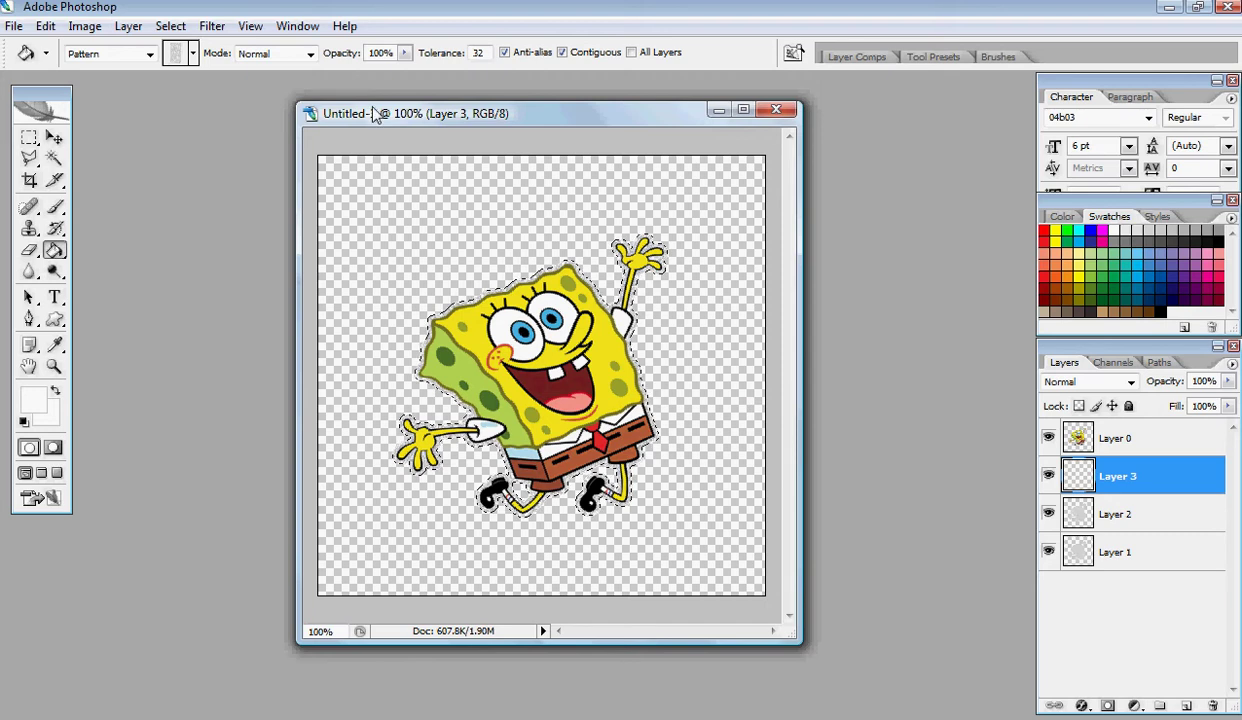
click(193, 55)
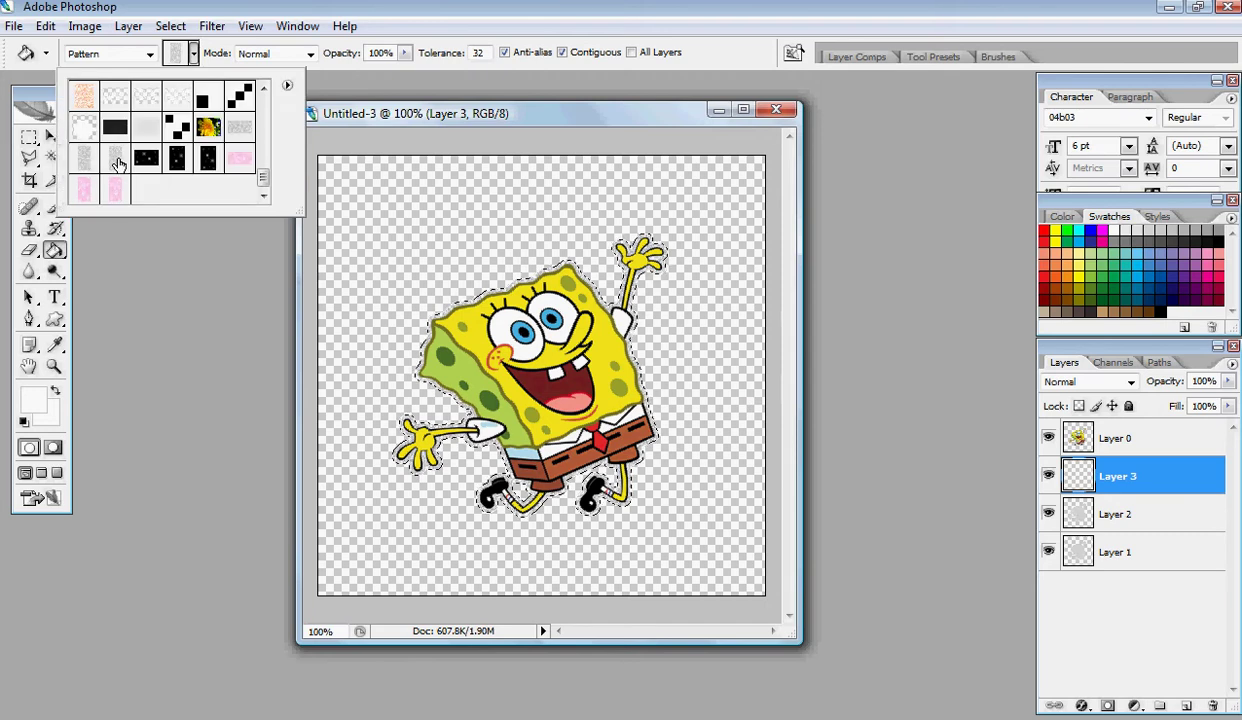
click(517, 315)
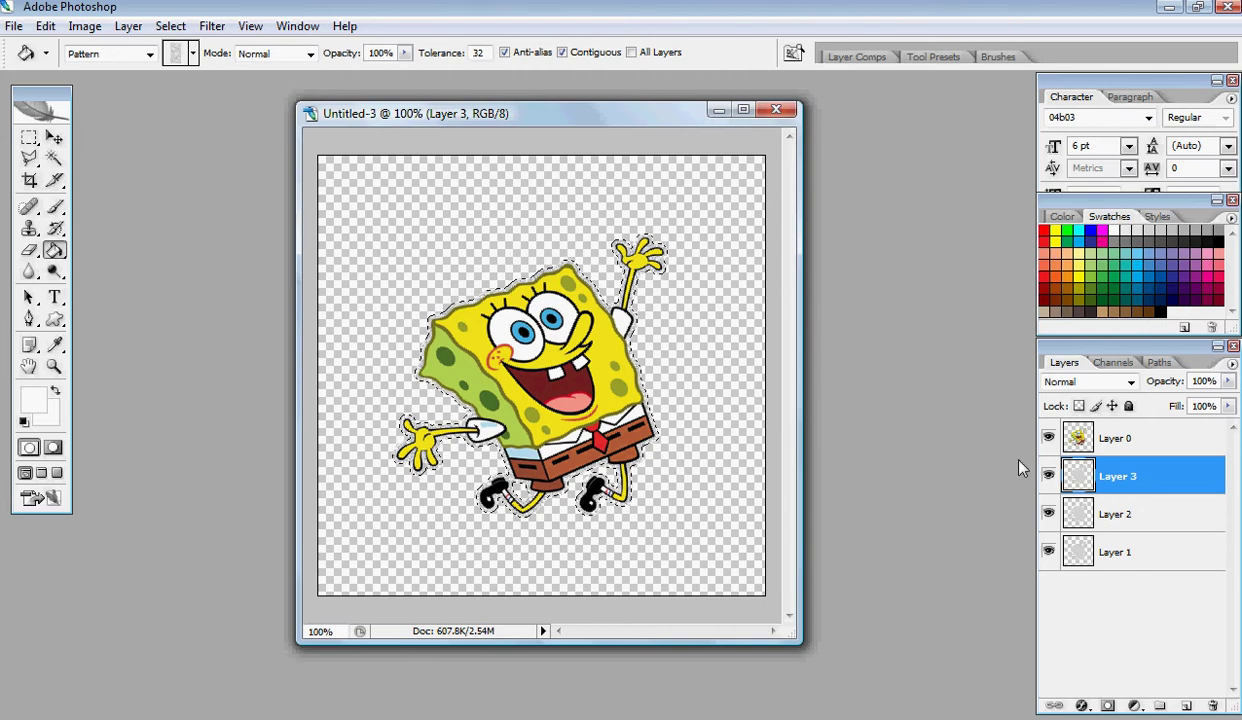
Step: Show the Animation panel and hide Layers 2 and 3 for frame 1
click(297, 26)
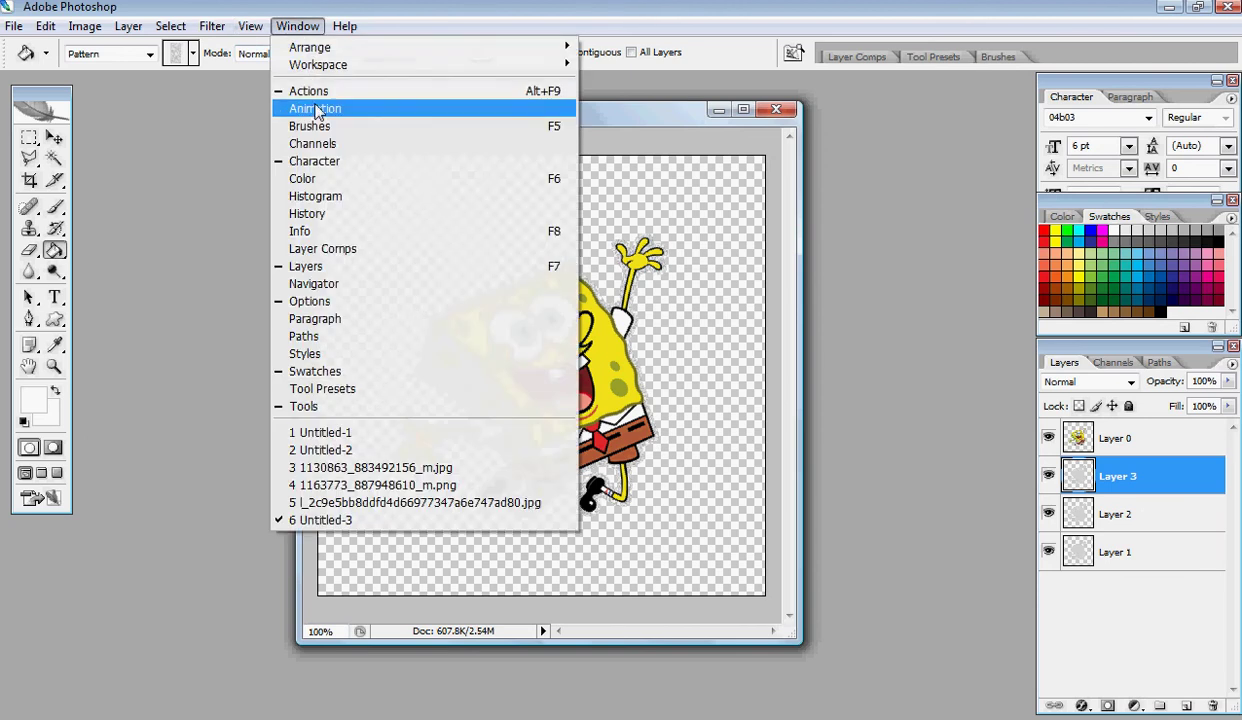
click(258, 108)
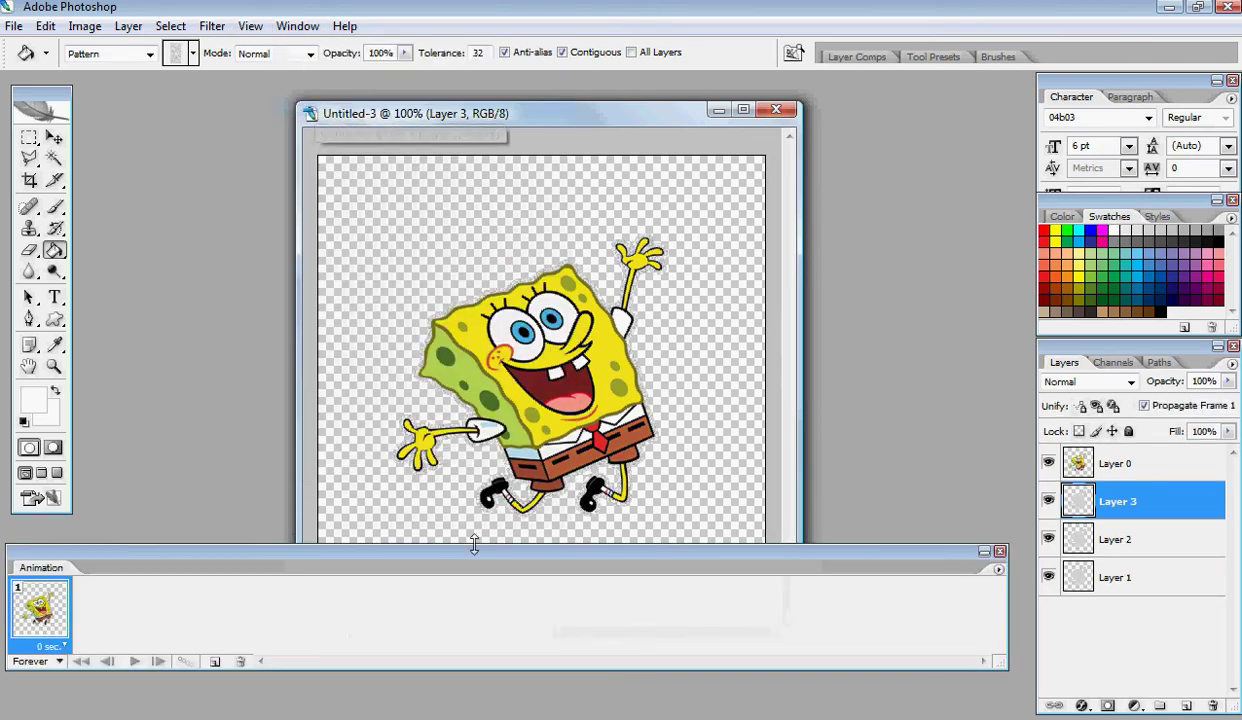
drag(478, 565, 479, 598)
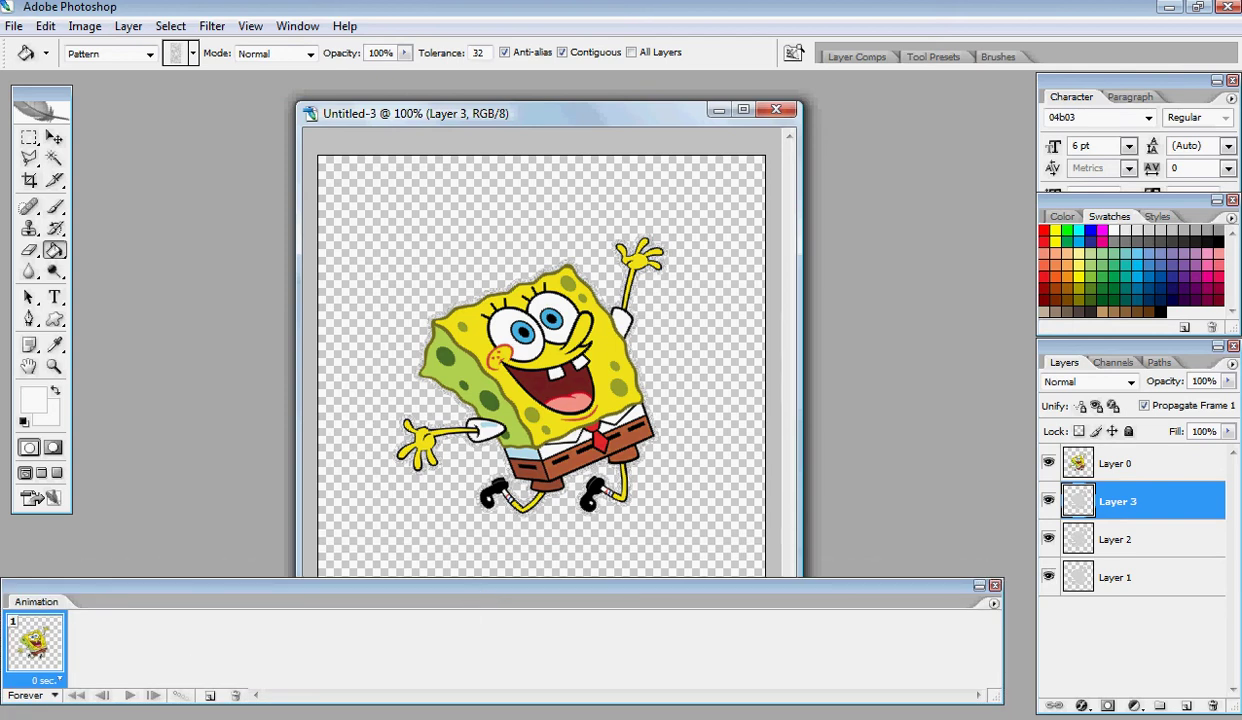
click(1048, 505)
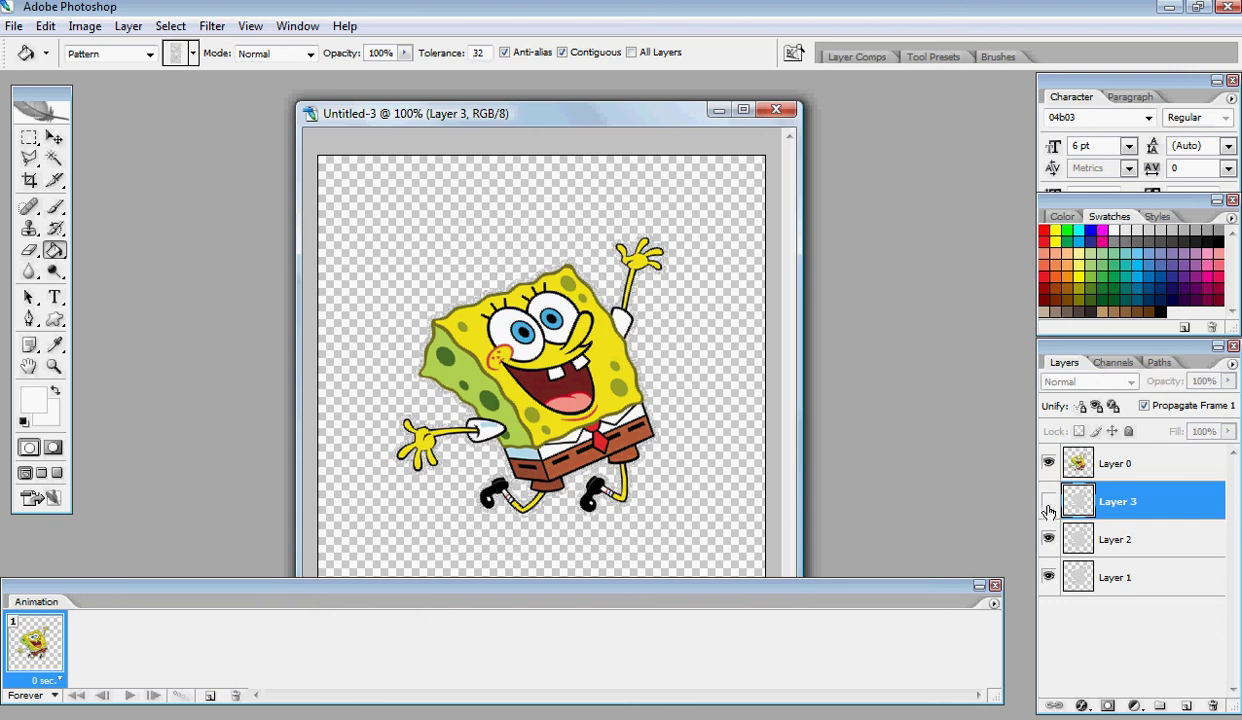
click(1049, 538)
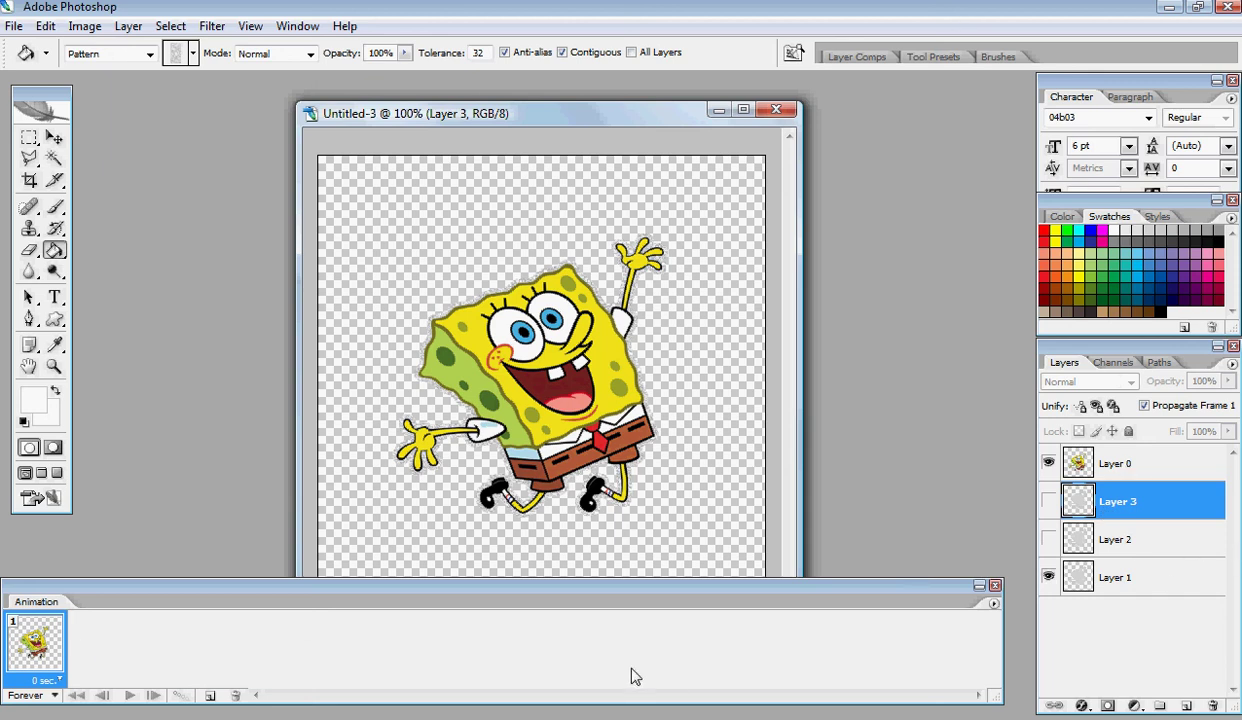
Step: Add frame 2 showing Layer 2 and frame 3 also showing Layer 3
click(210, 592)
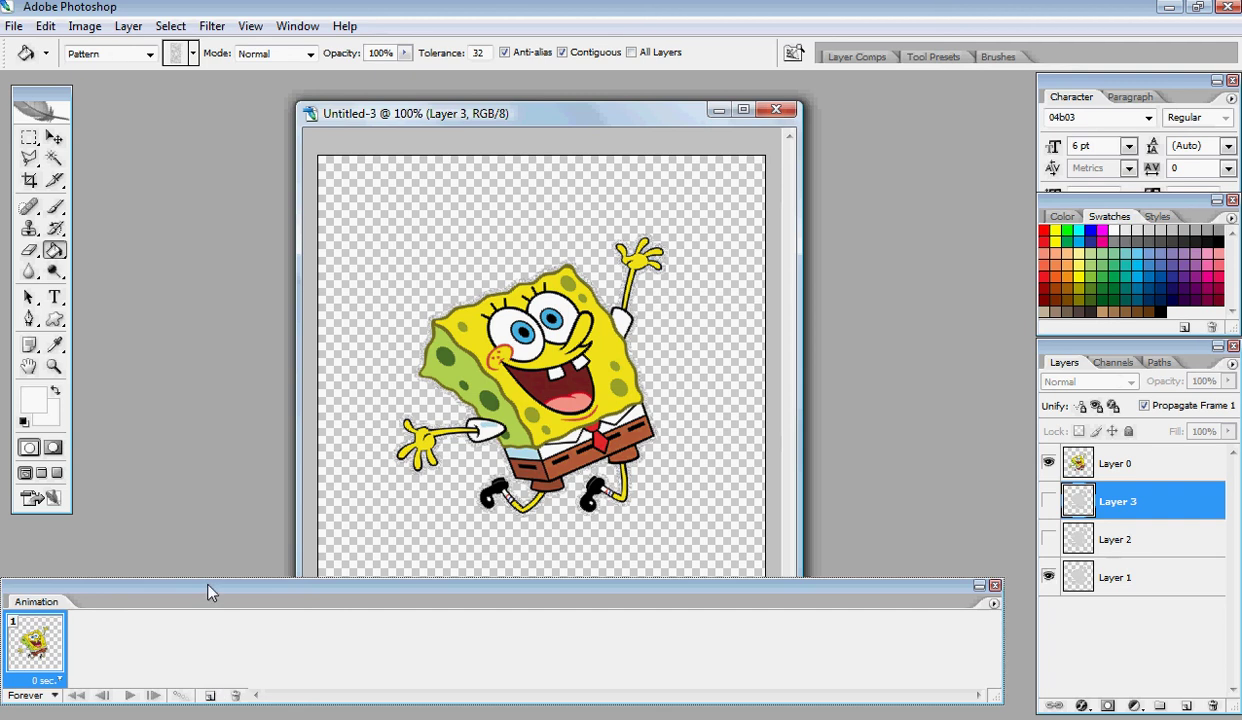
click(210, 694)
click(1048, 539)
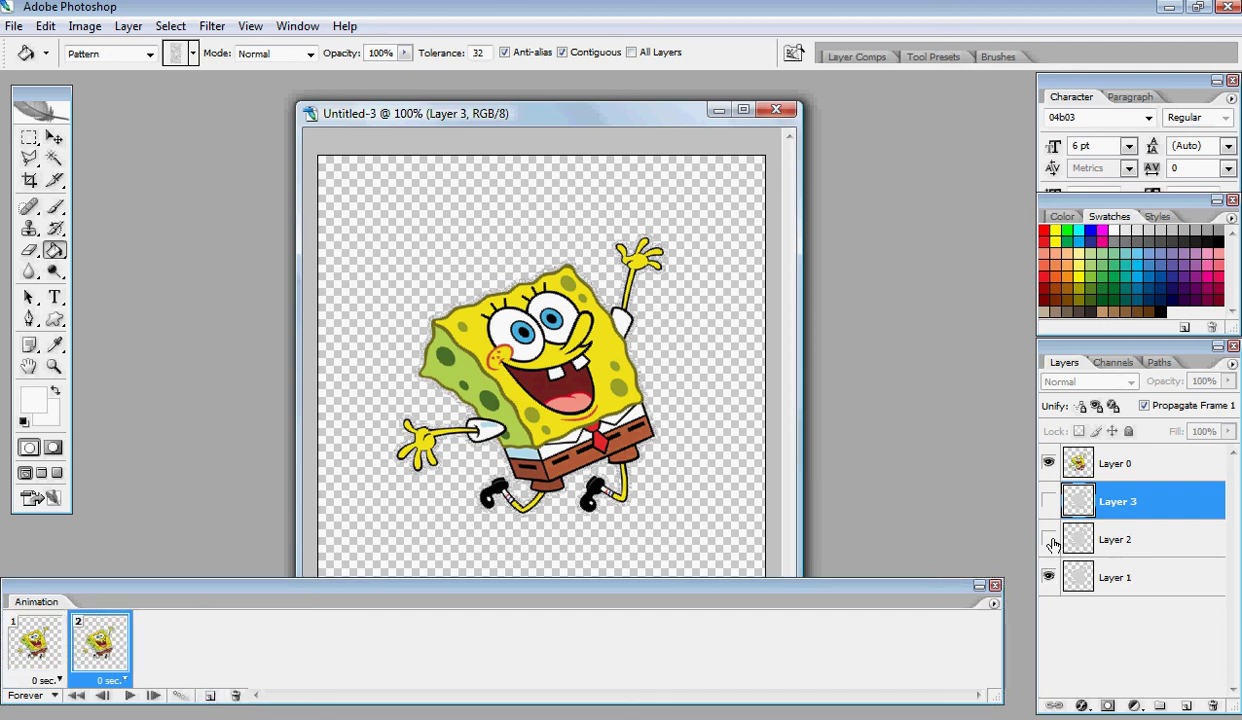
click(209, 694)
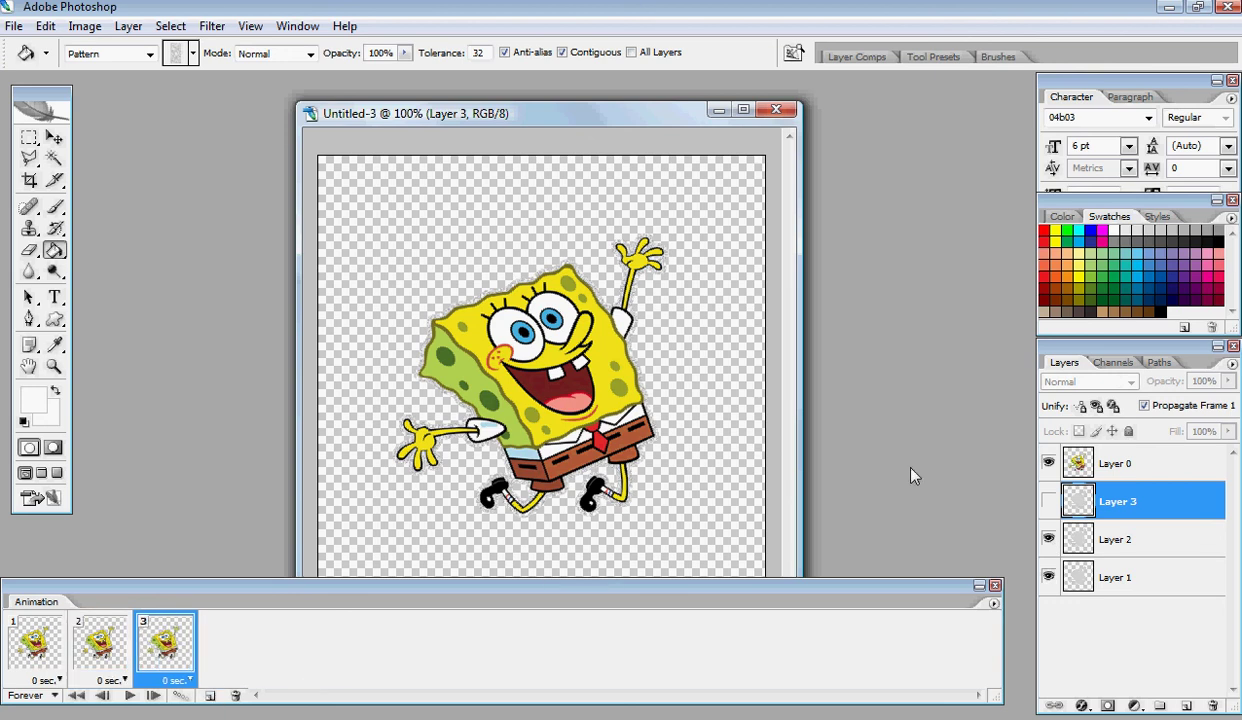
click(1048, 502)
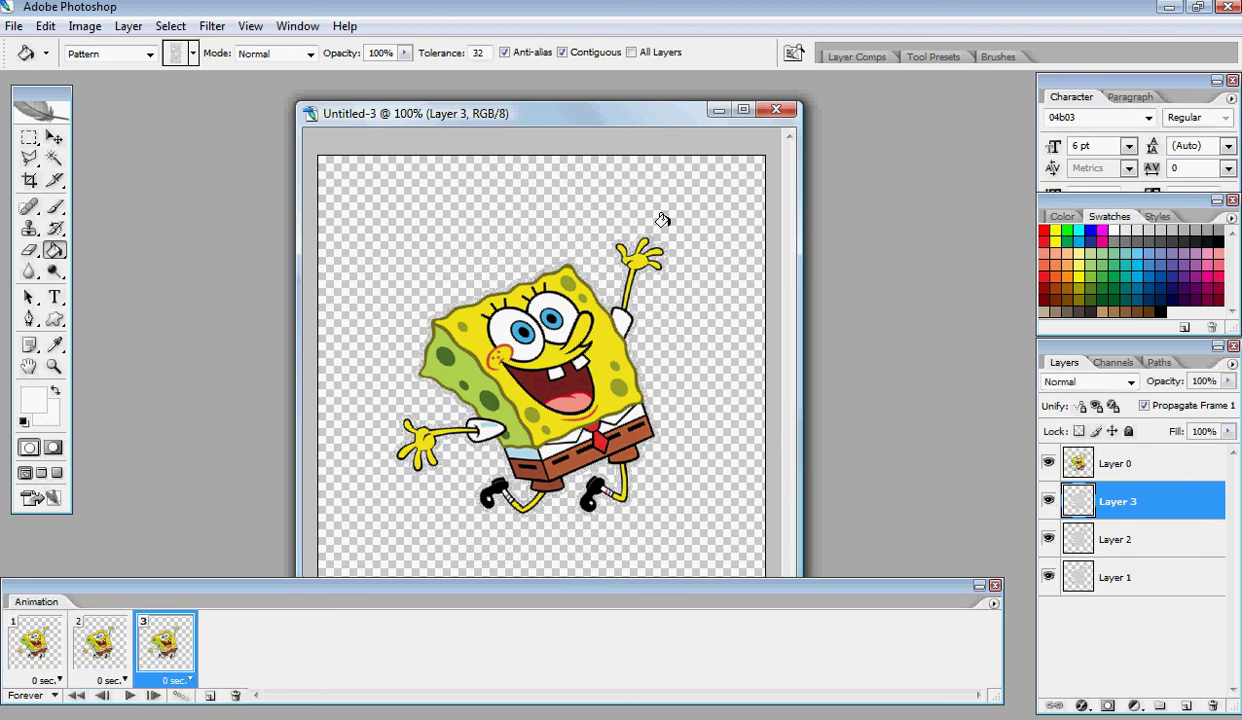
Step: Play and stop the animation preview, leaving frame 1's delay at no delay
click(127, 697)
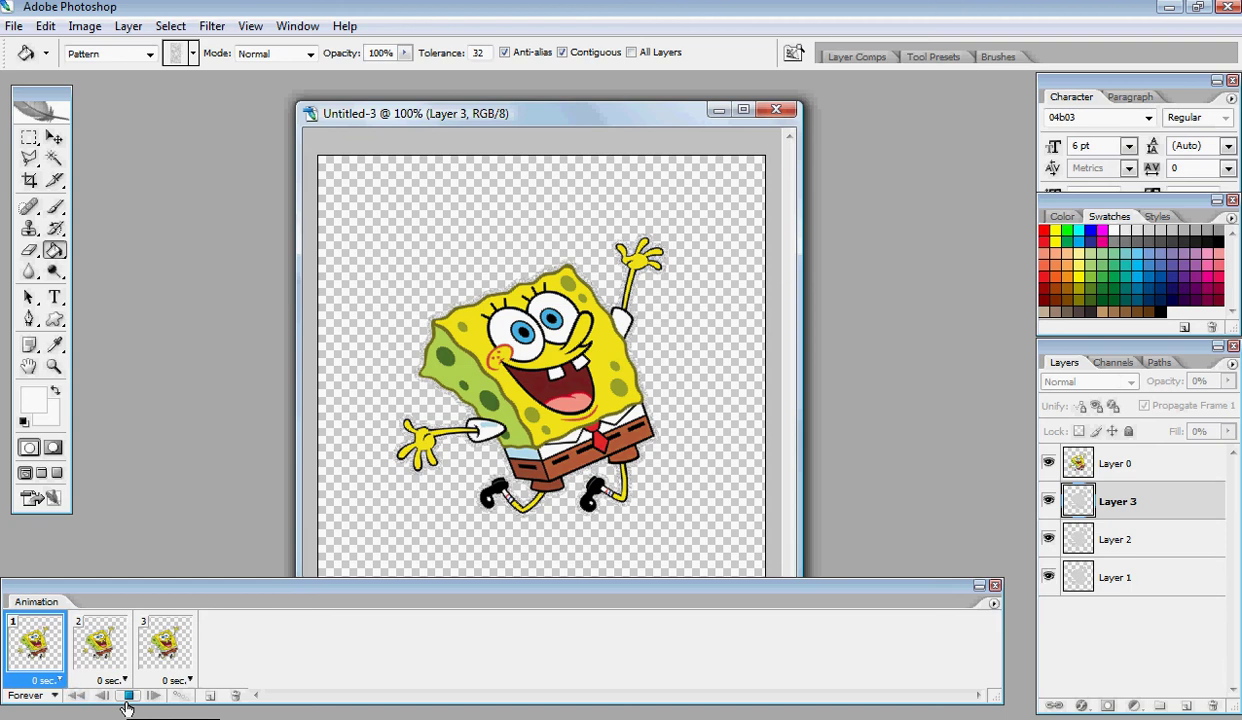
click(128, 696)
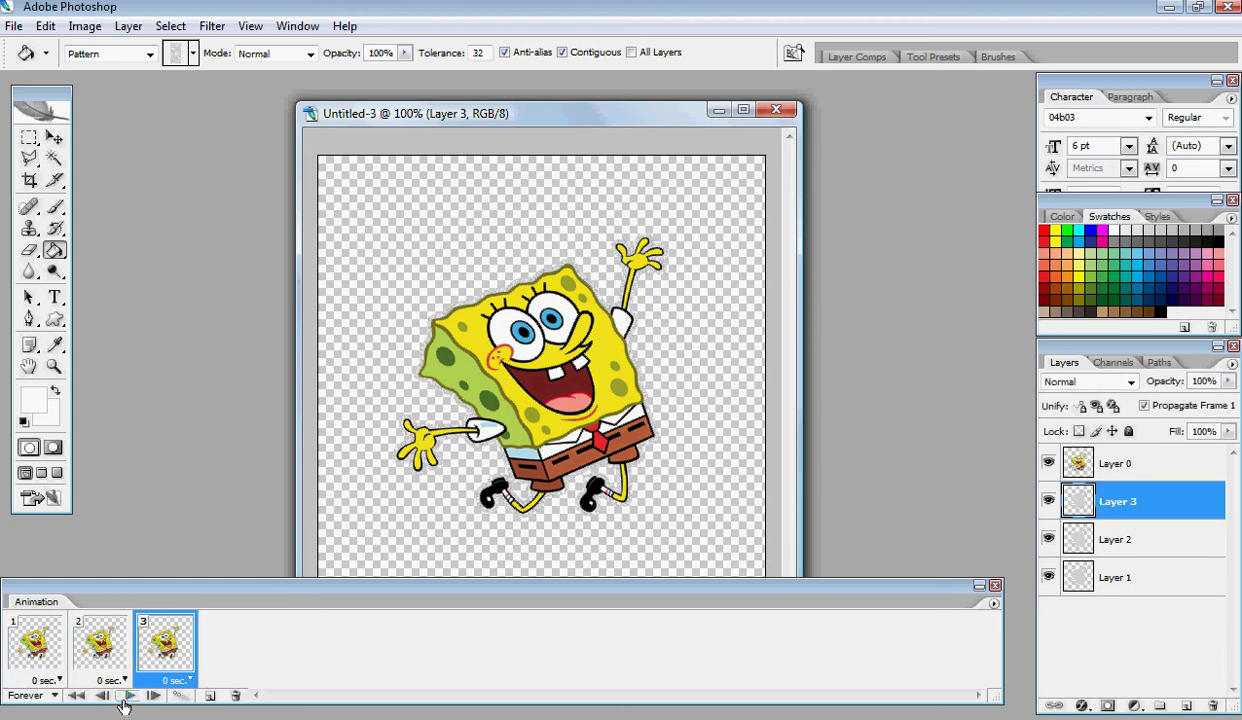
click(38, 680)
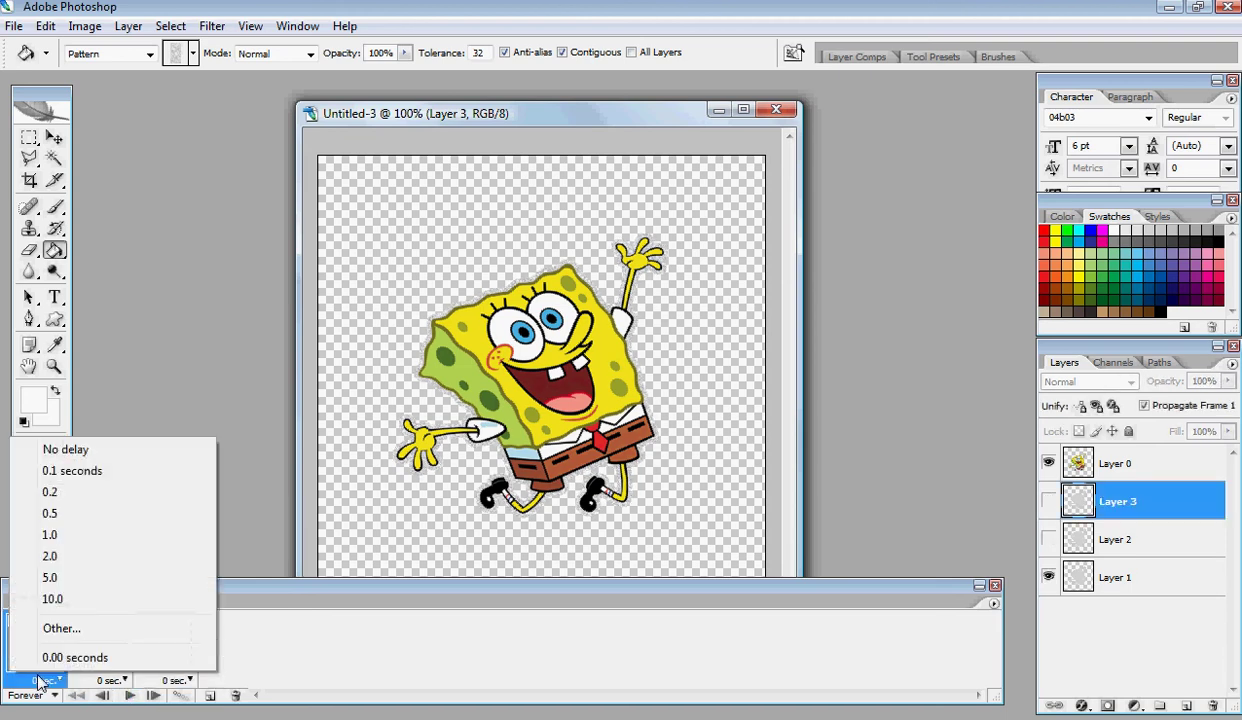
click(95, 658)
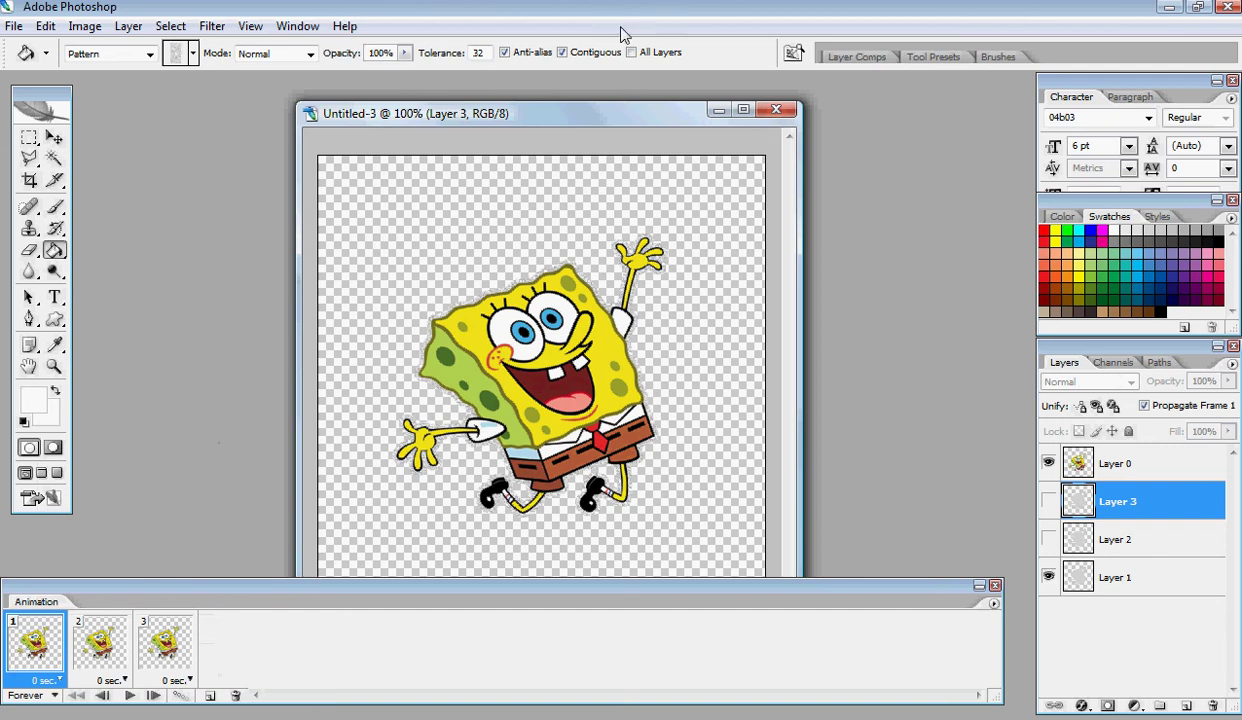
Step: Load SpongeBob's shape from Layer 0 as a selection and add empty Layer 4 on top
drag(548, 116, 553, 92)
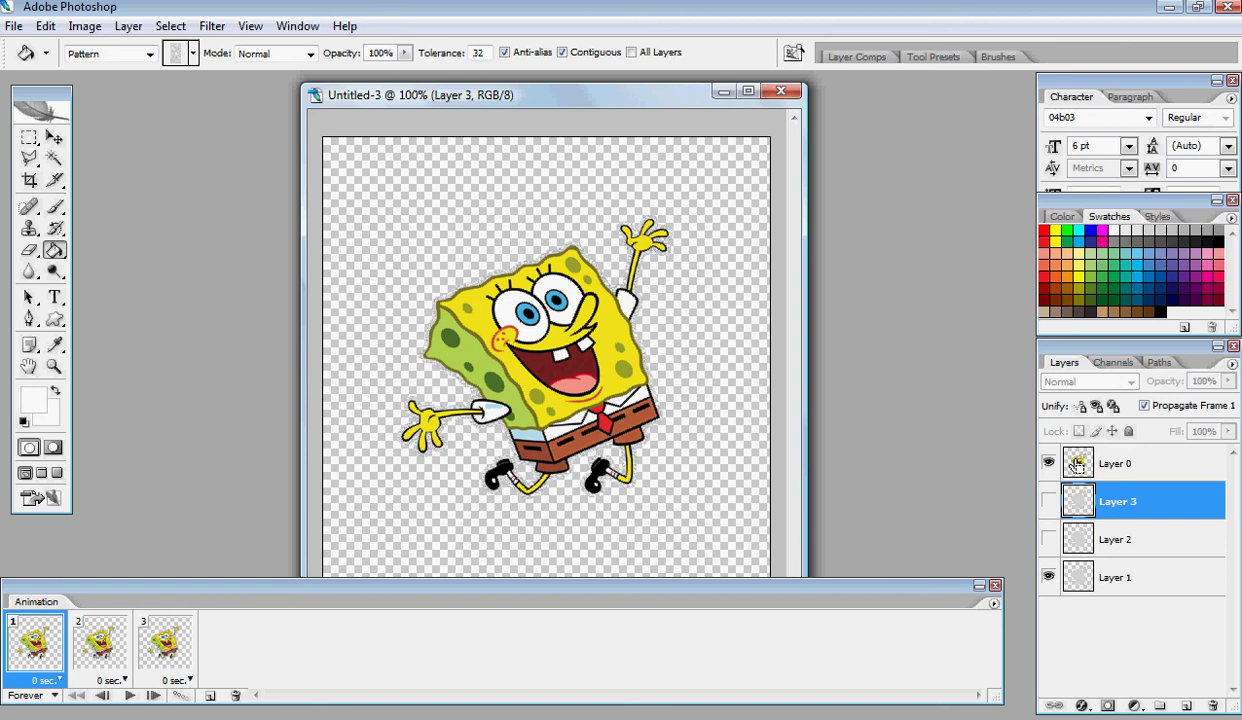
ctrl+click(1077, 463)
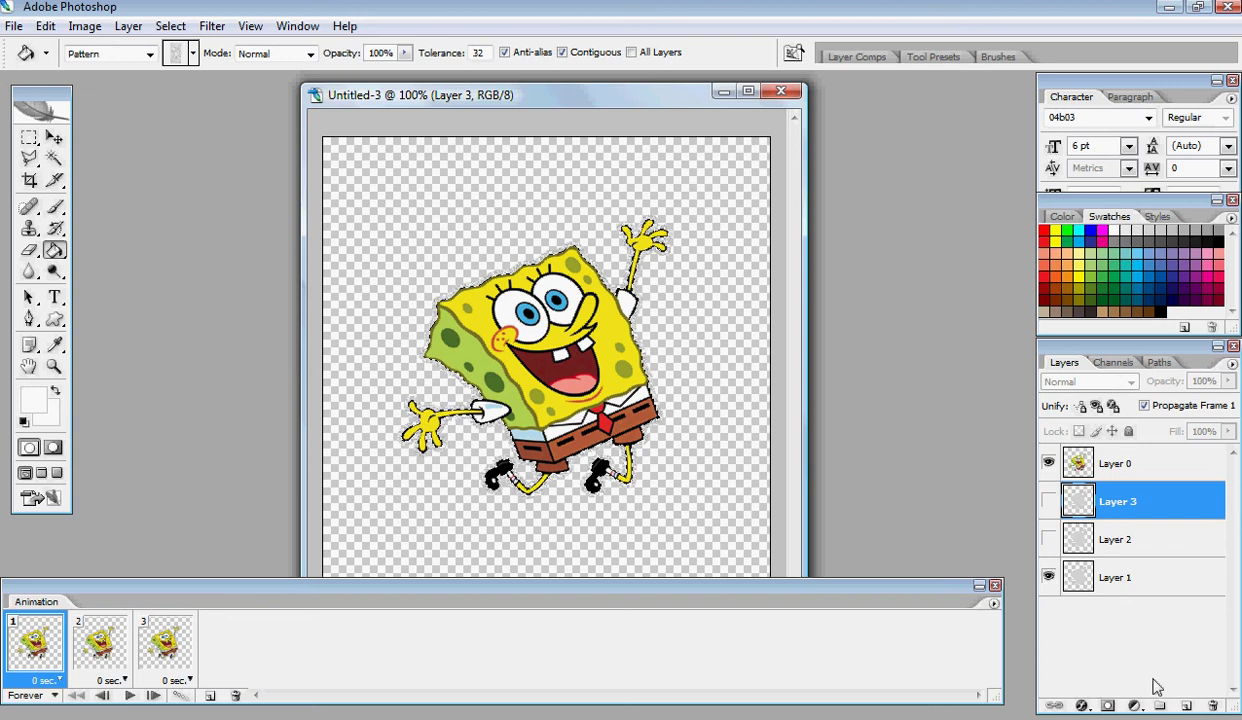
click(1108, 464)
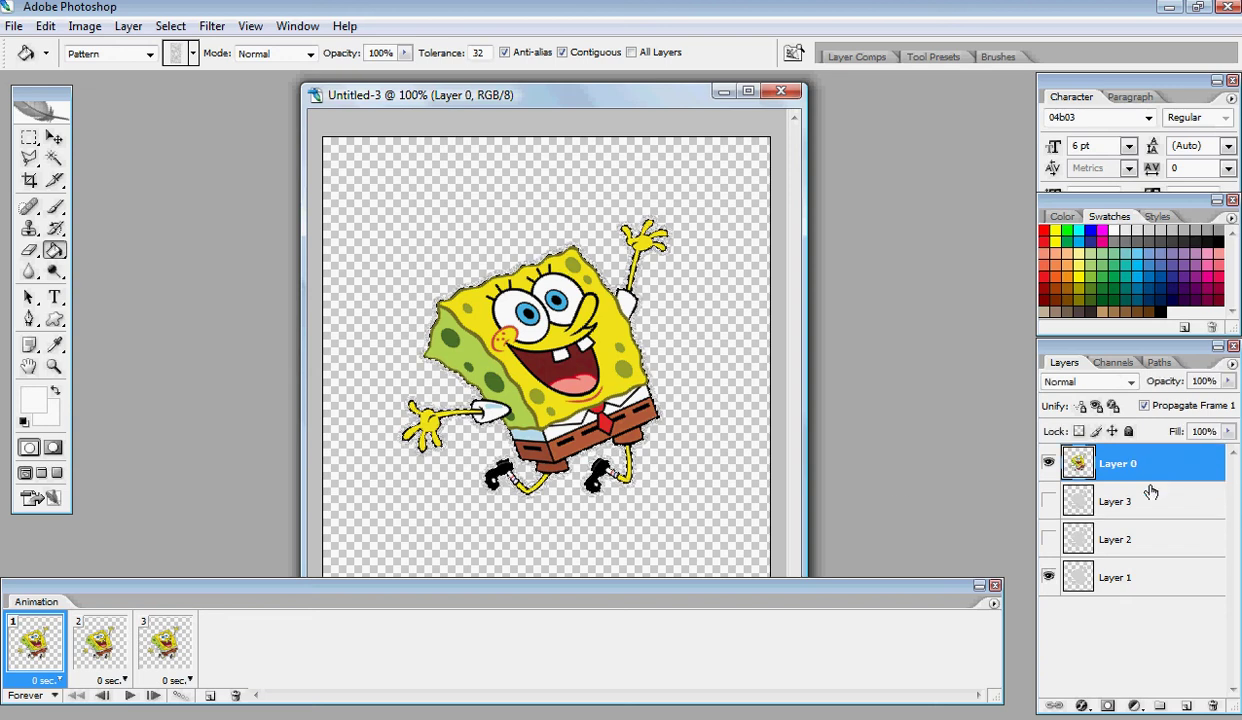
click(1186, 706)
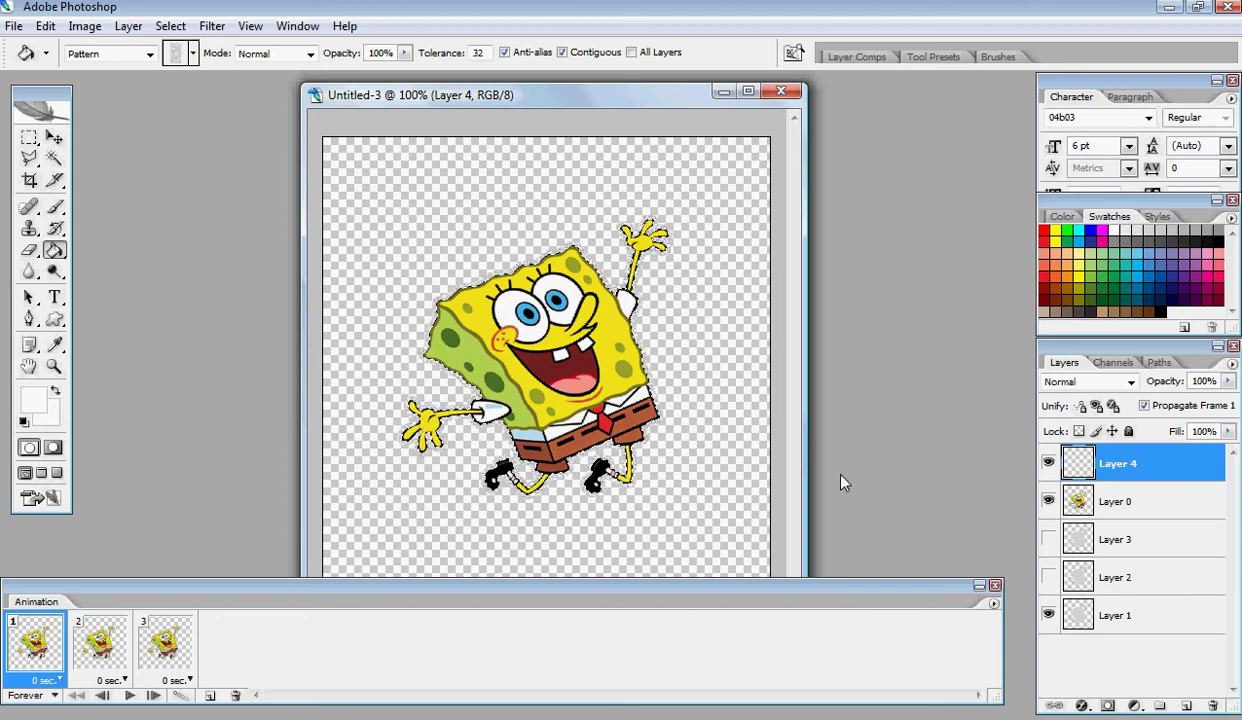
Step: Fill SpongeBob's shape on Layer 4 with the black starry pattern
click(187, 62)
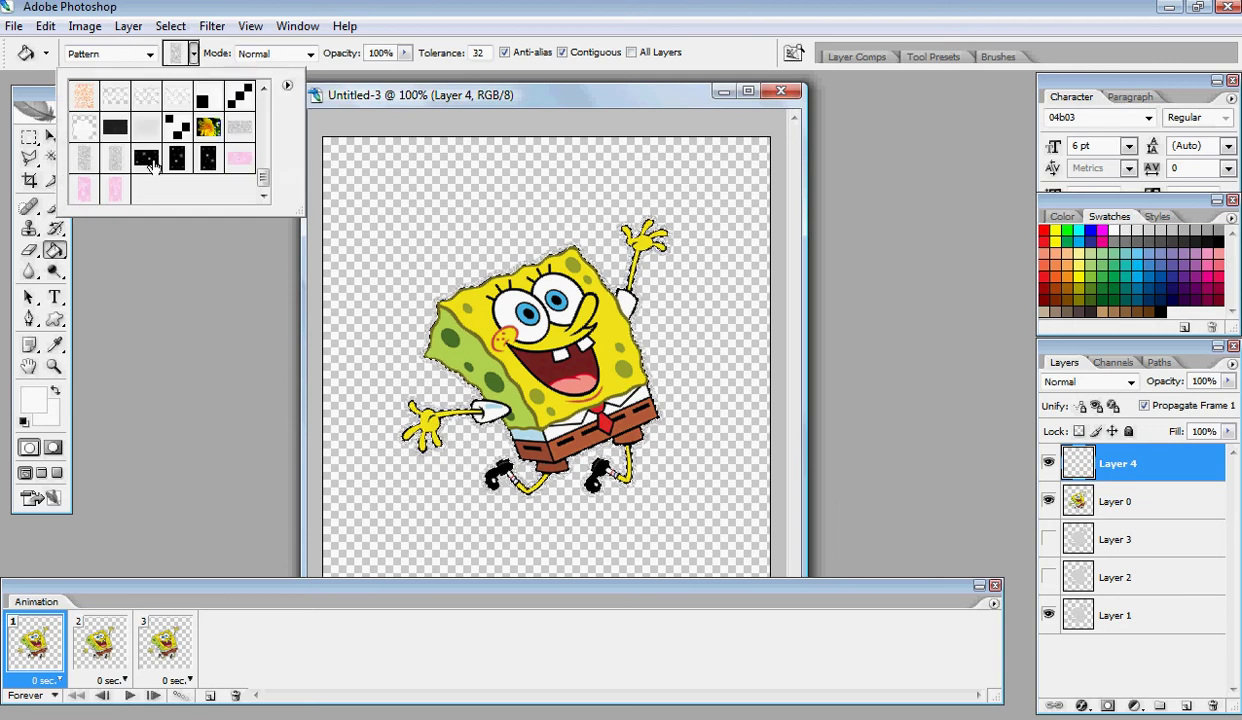
click(147, 160)
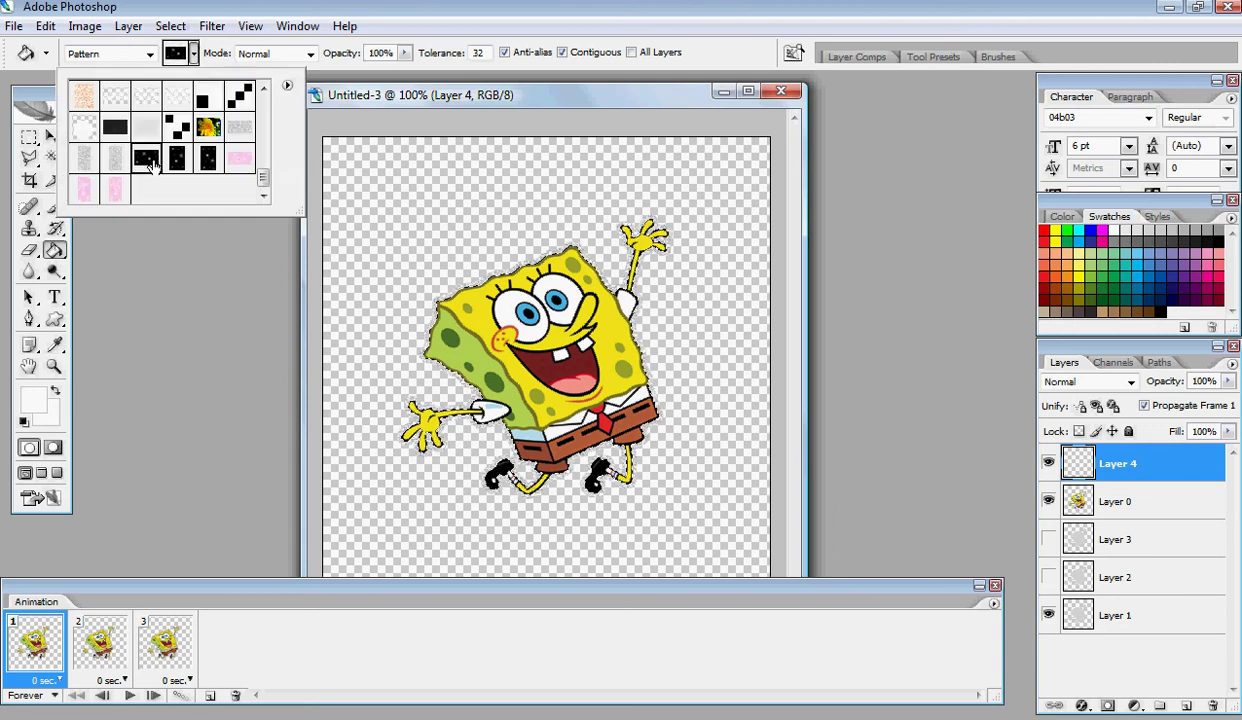
click(420, 100)
click(537, 308)
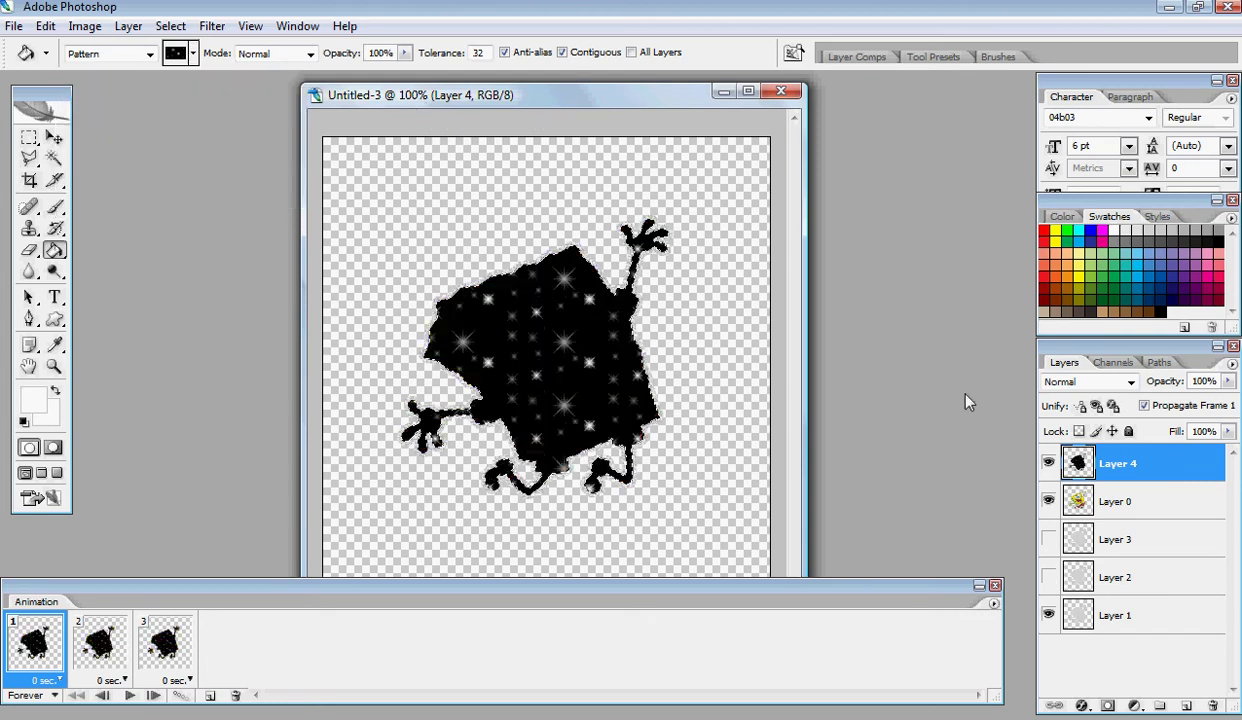
Step: Set Layer 4's blend mode to Screen and add an empty Layer 5
click(1117, 388)
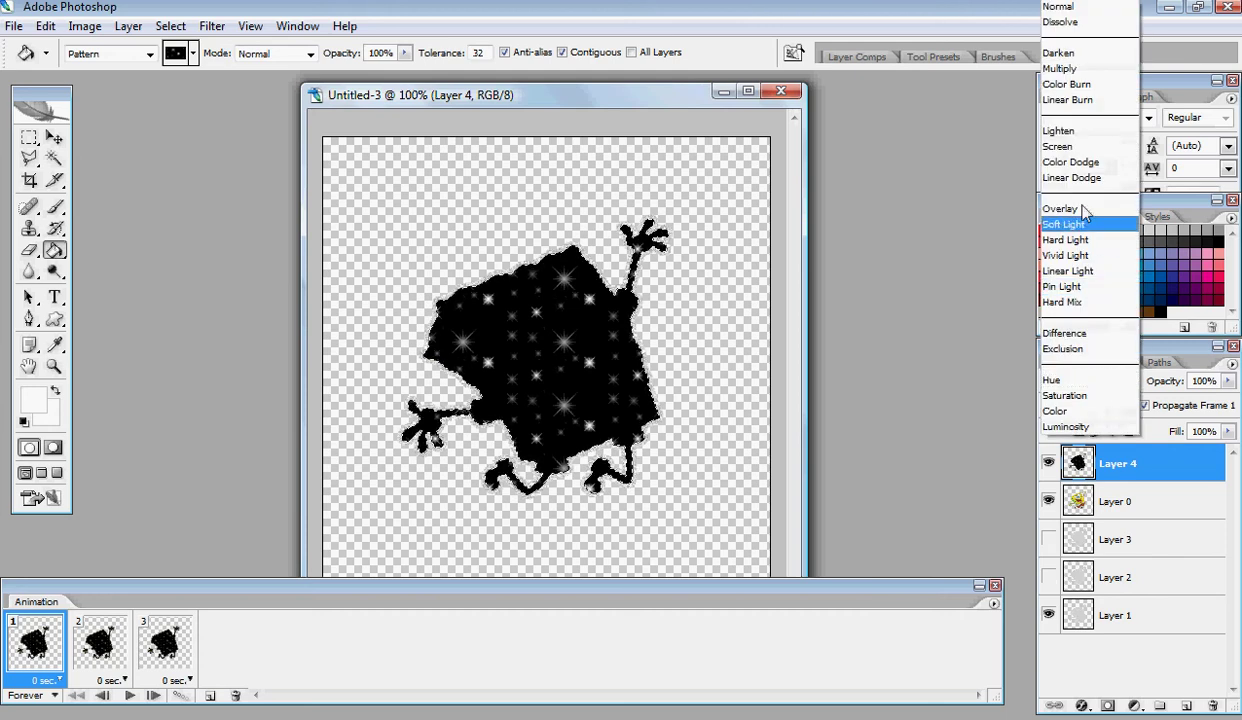
click(1058, 147)
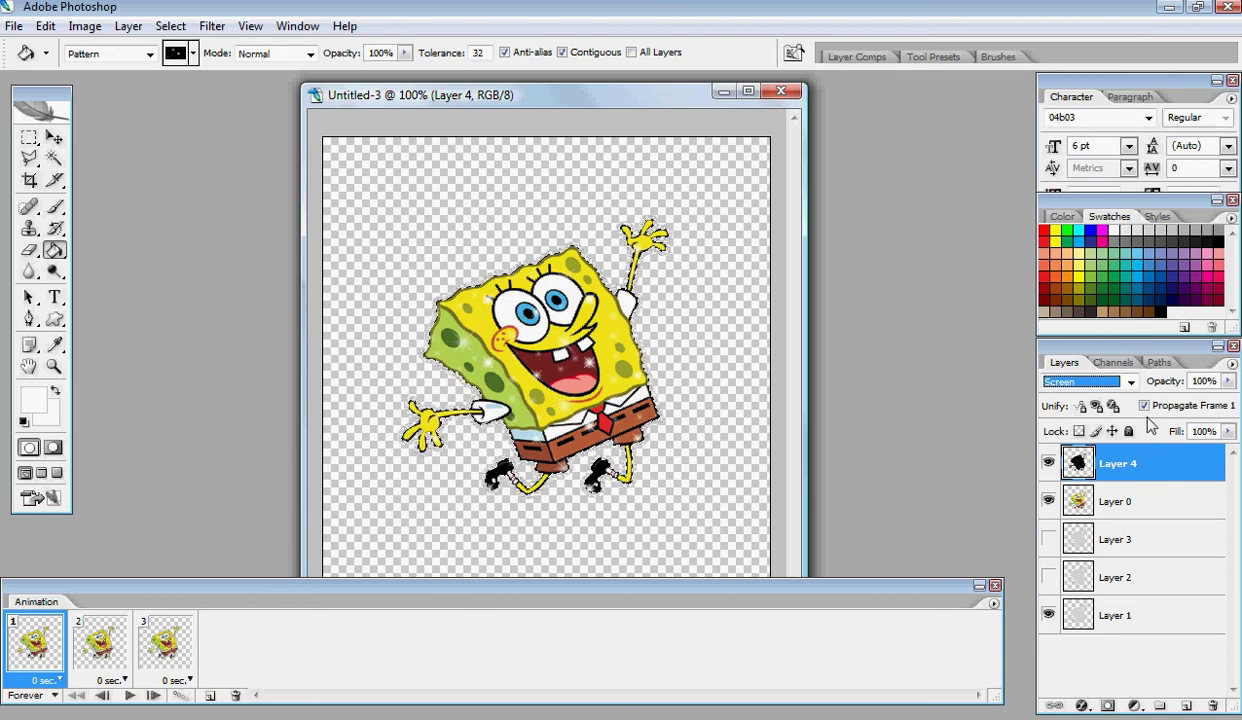
click(1184, 707)
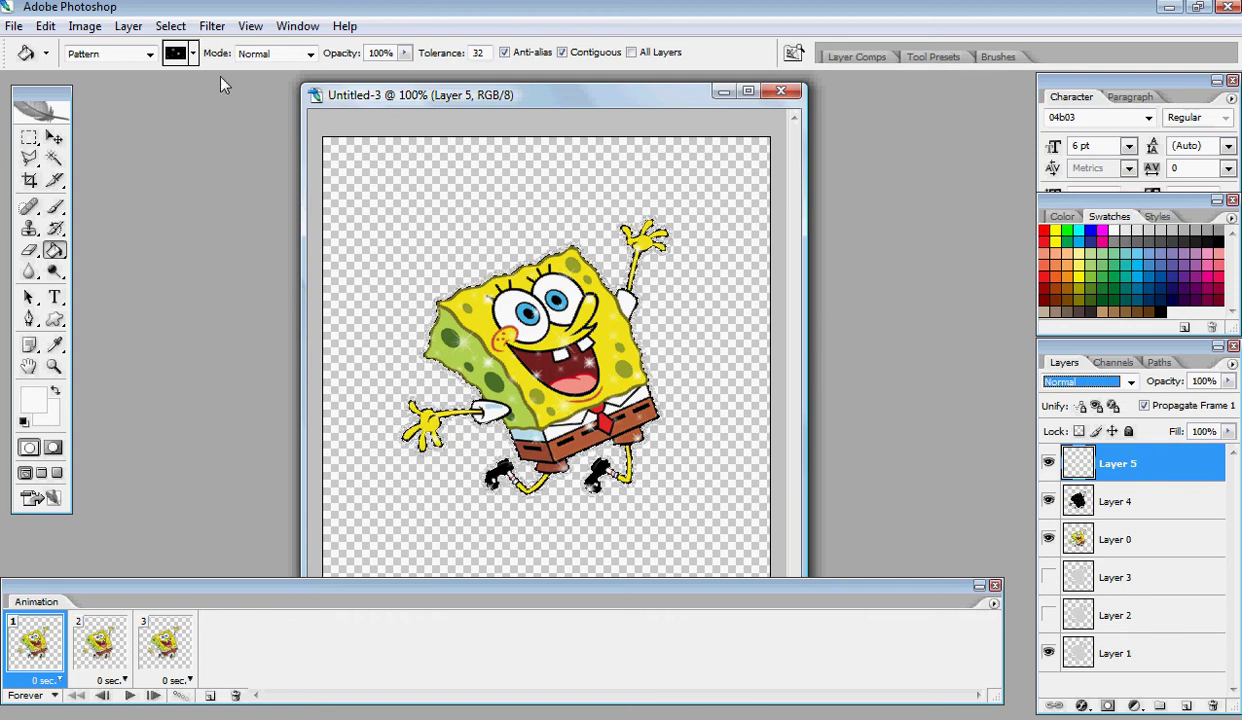
Step: Fill Layer 5 with a different sparkle pattern and blend it in Screen mode
click(192, 54)
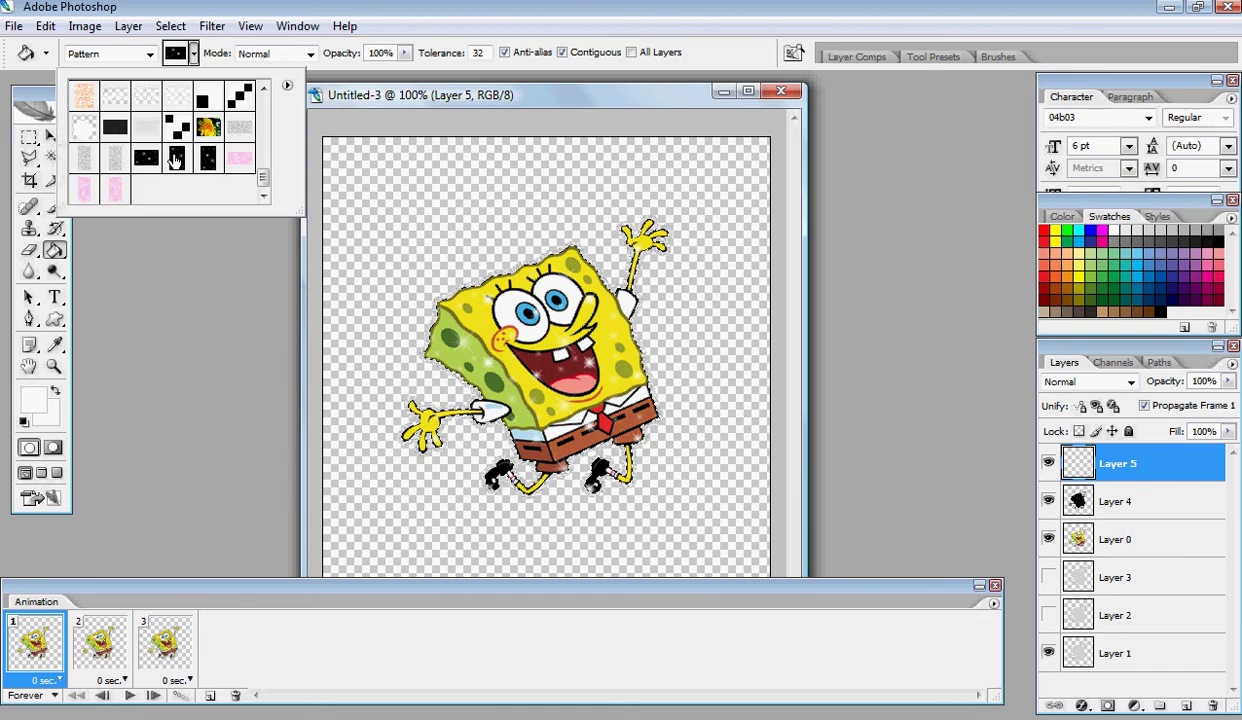
click(172, 155)
key(Return)
click(512, 296)
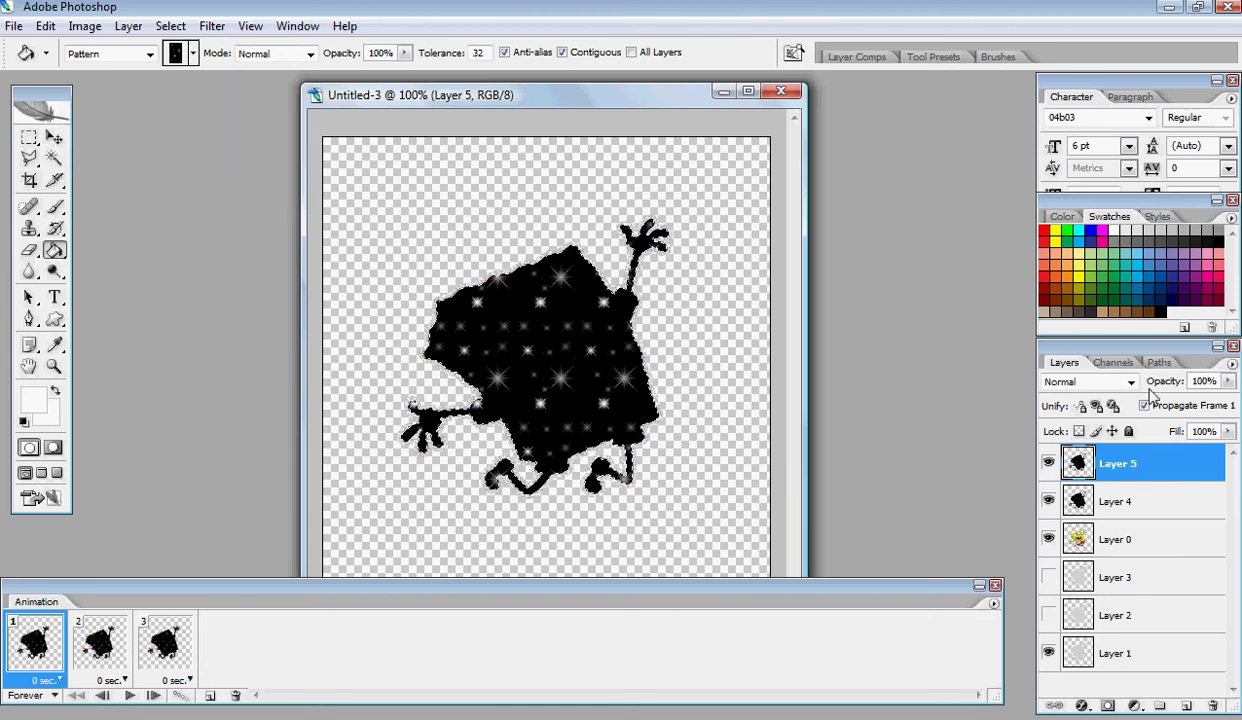
click(1090, 381)
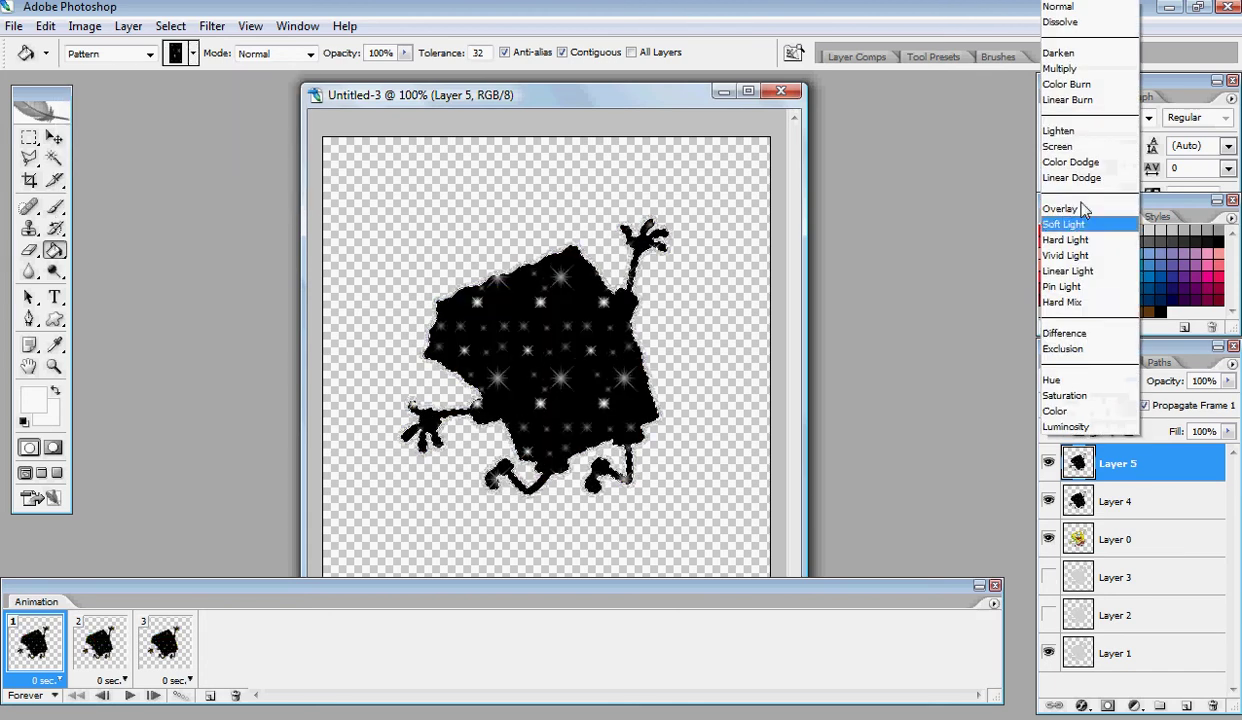
click(1070, 146)
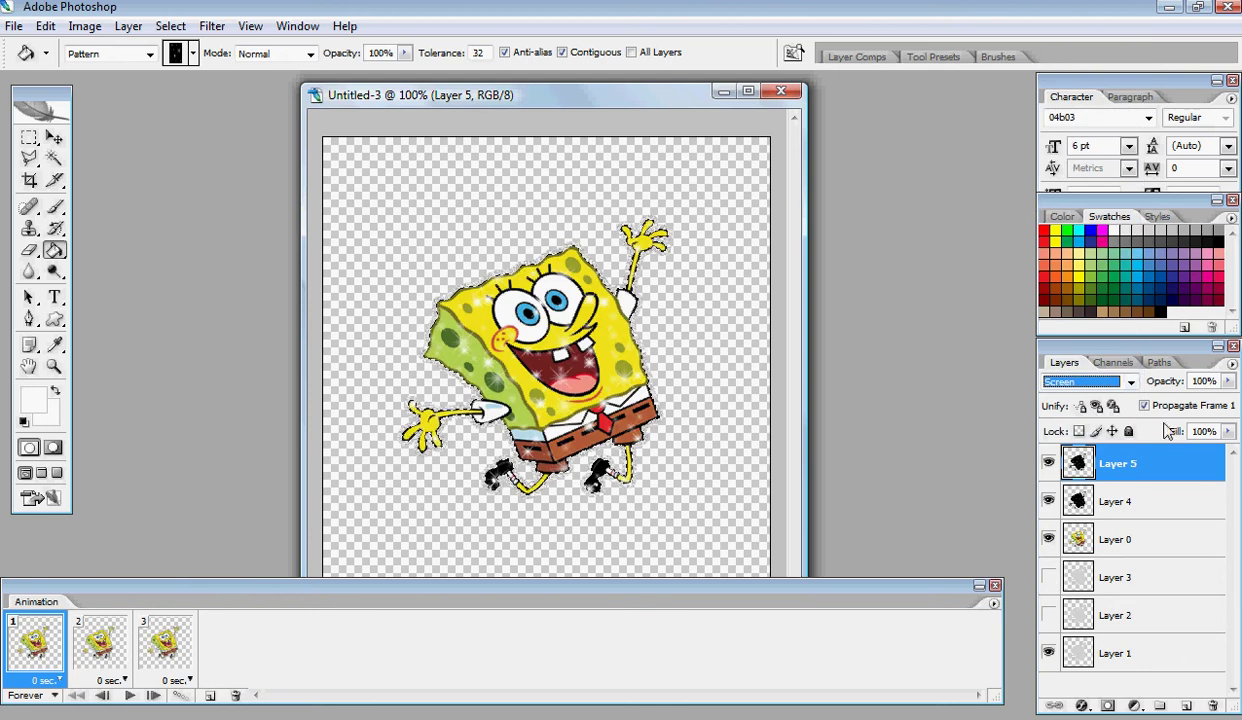
Step: Add Layer 6, fill it with the starry pattern and set it to Screen
click(1186, 706)
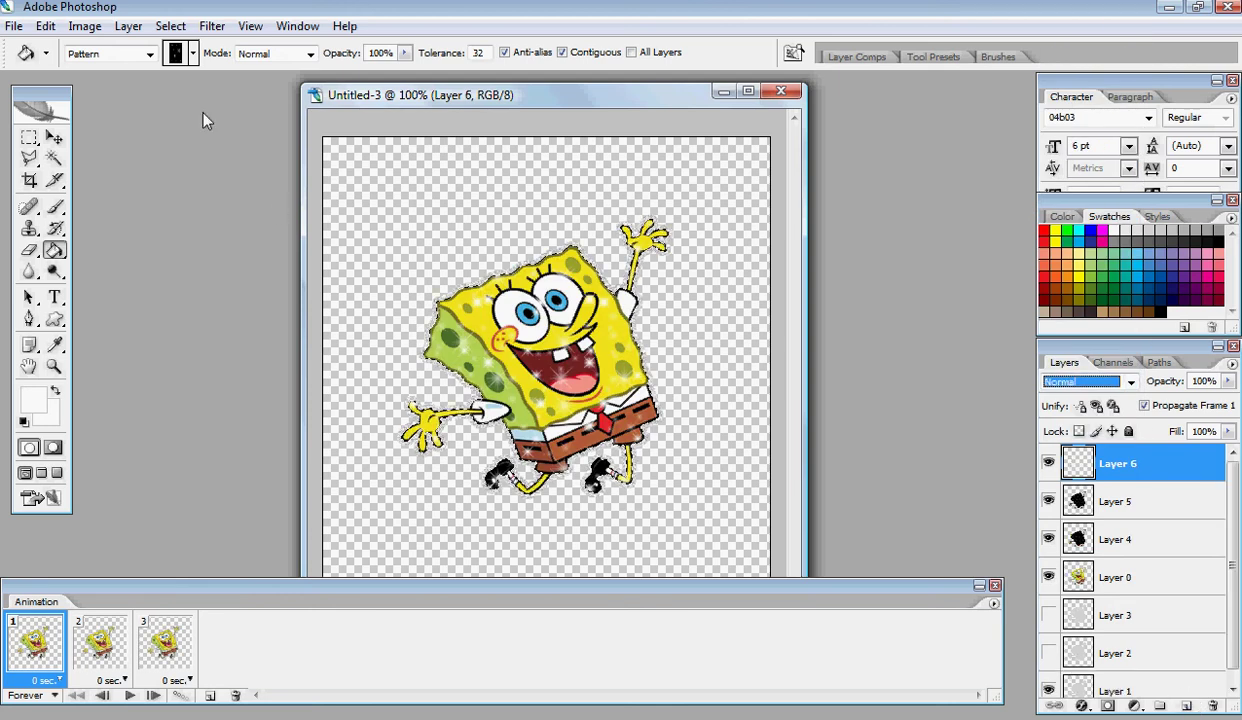
click(181, 62)
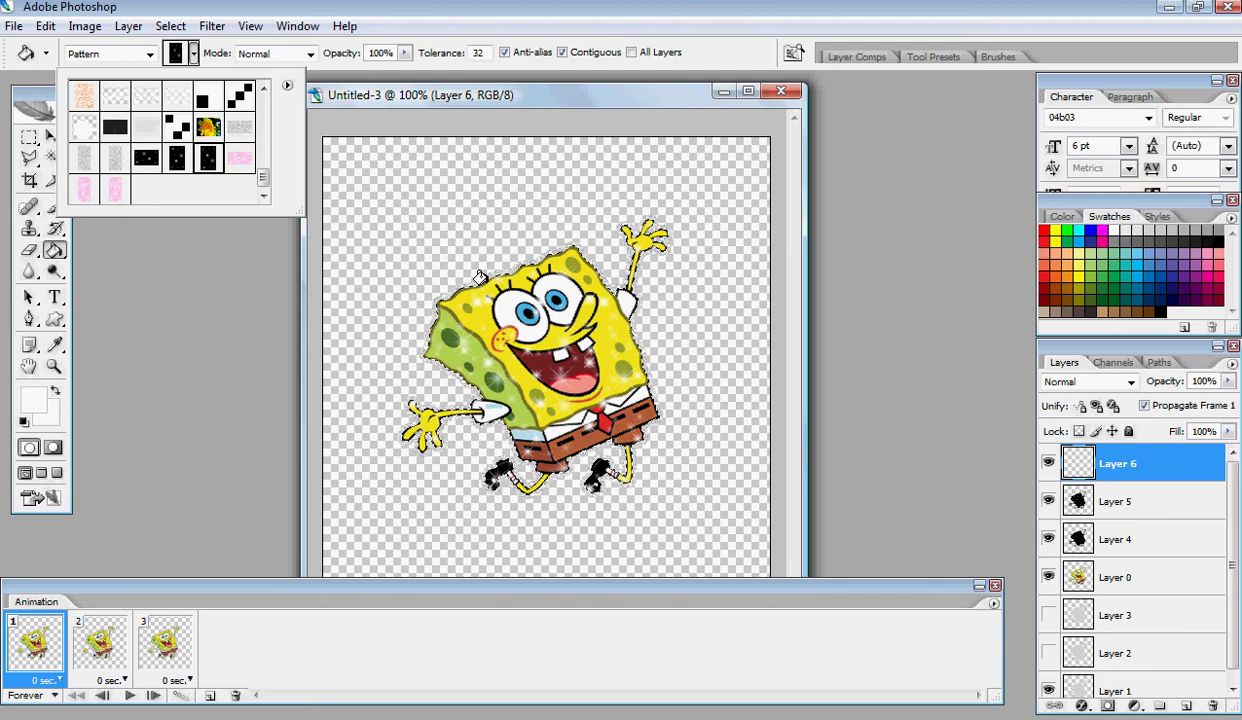
click(494, 291)
click(1090, 381)
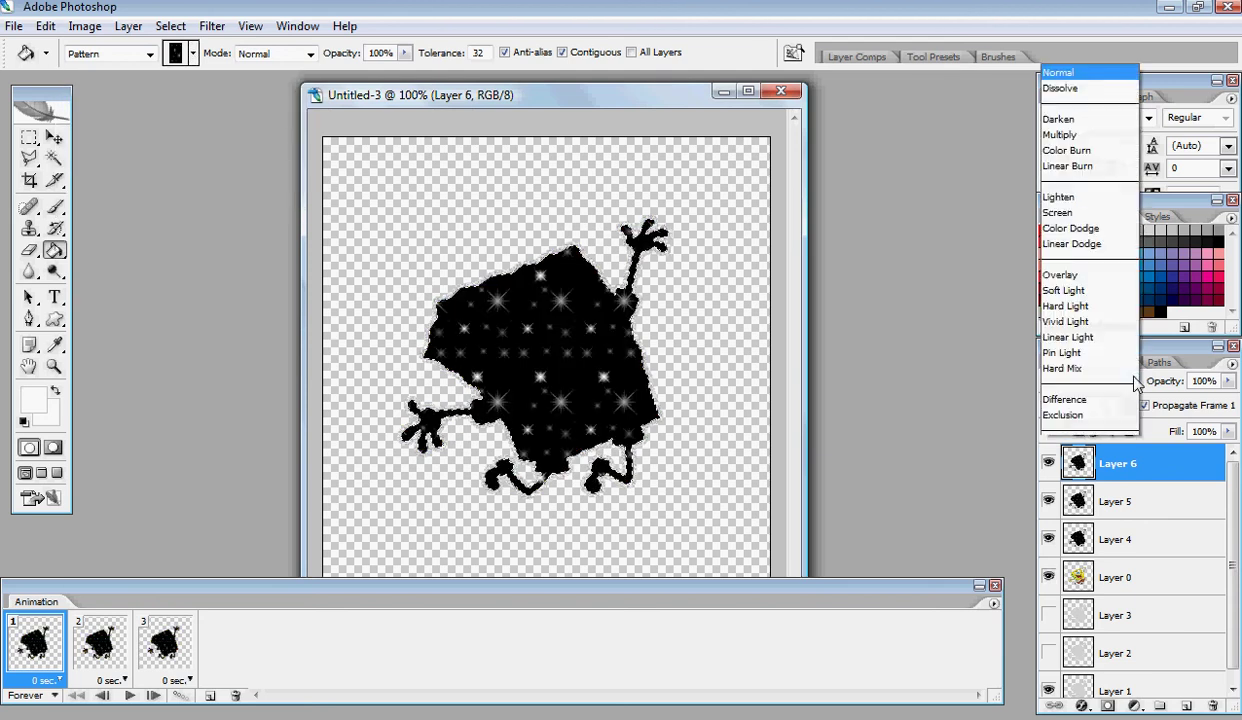
click(1055, 147)
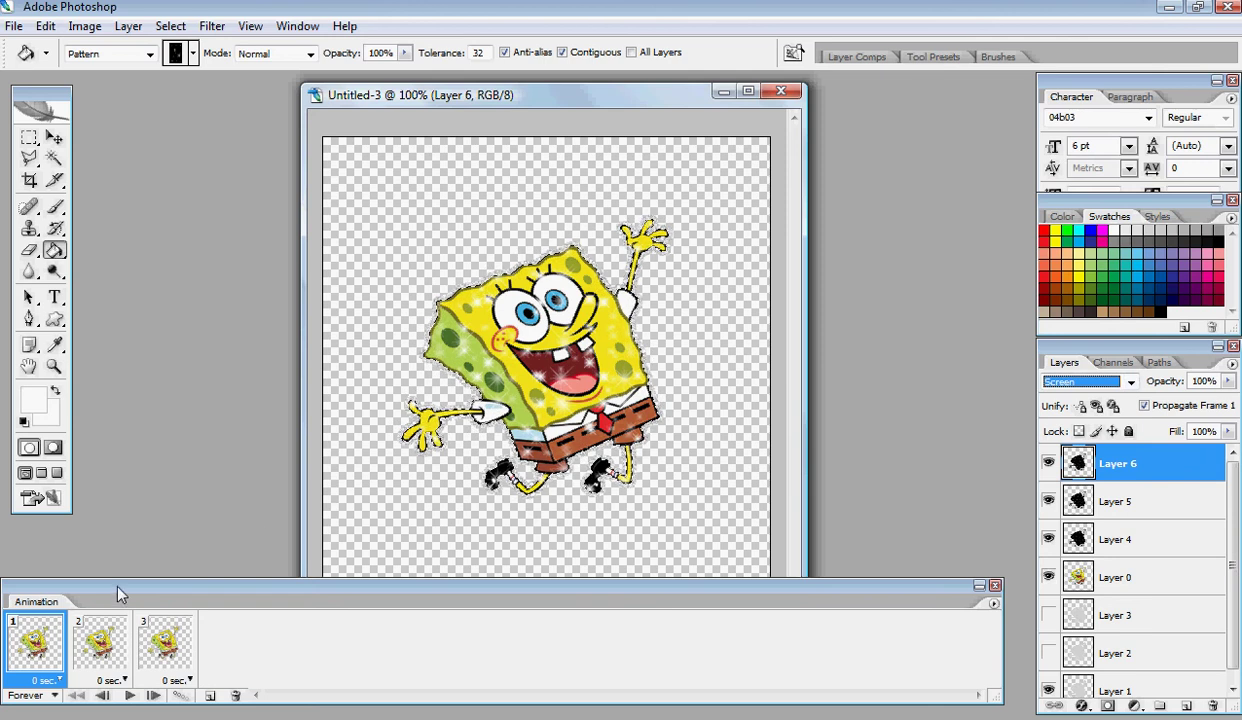
Step: Hide Layer 6 in frame 1, show Layer 5 in frame 2 and Layer 6 in frame 3
click(1048, 463)
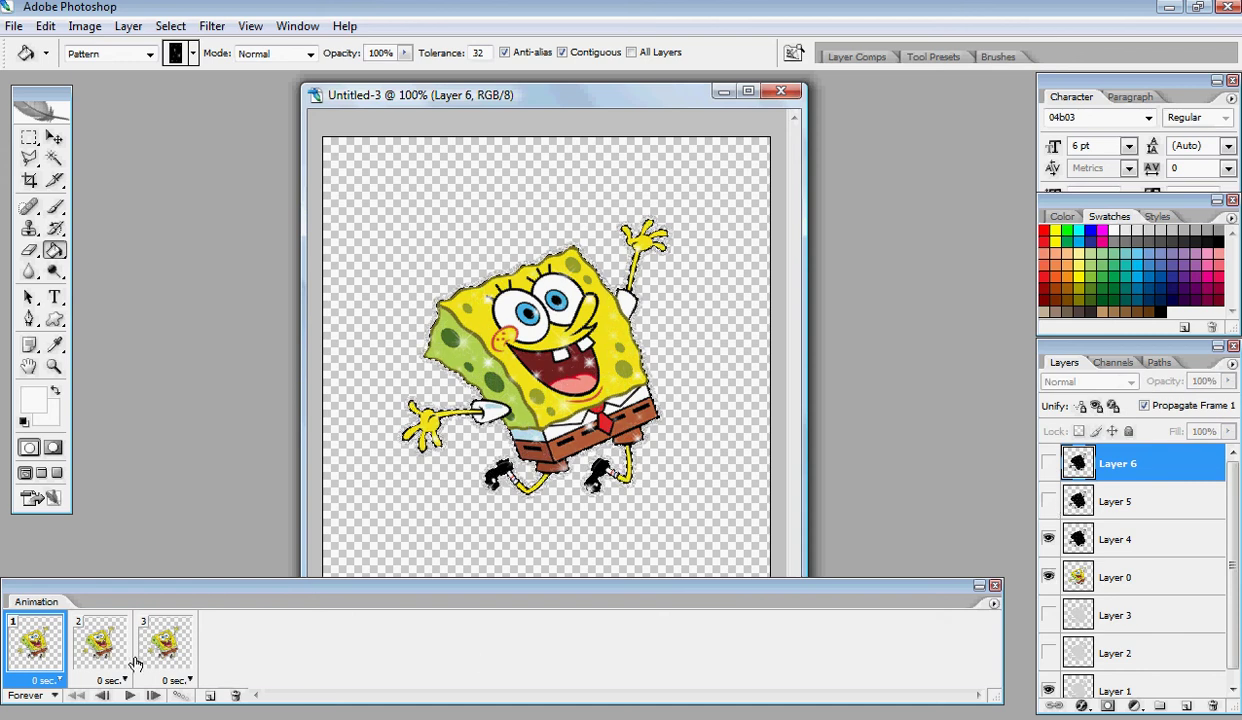
click(102, 642)
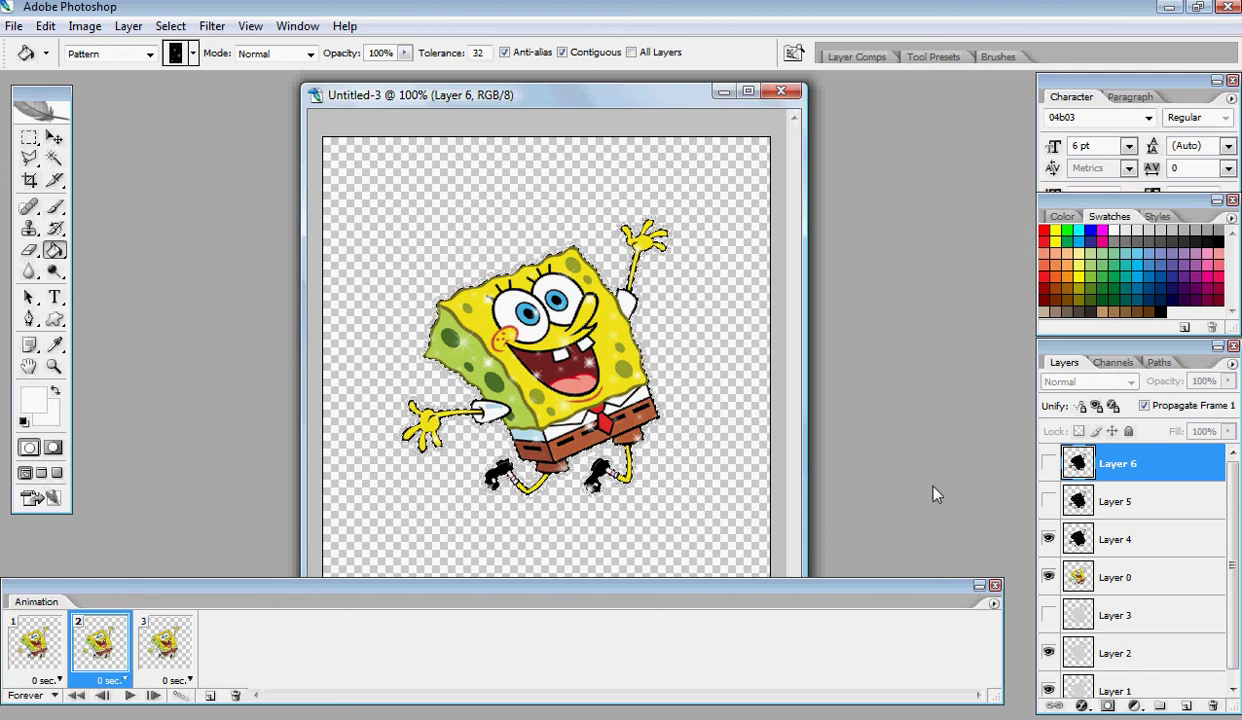
click(1047, 502)
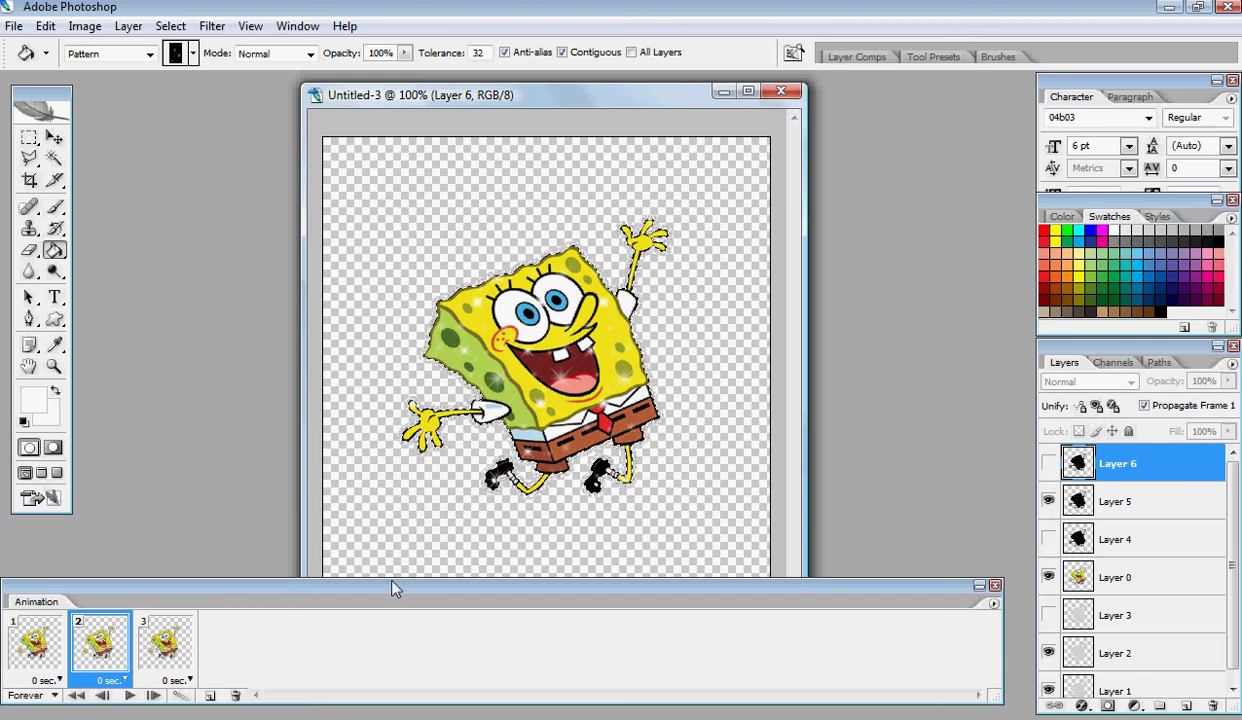
click(166, 645)
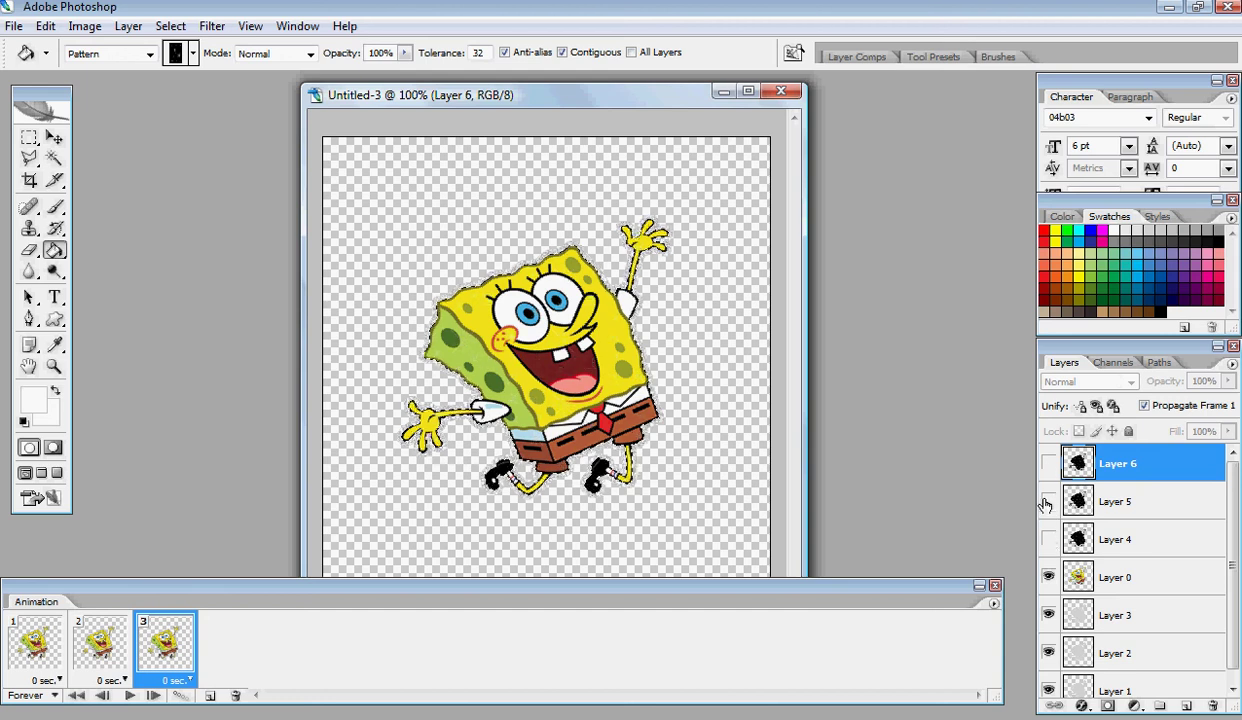
click(1048, 464)
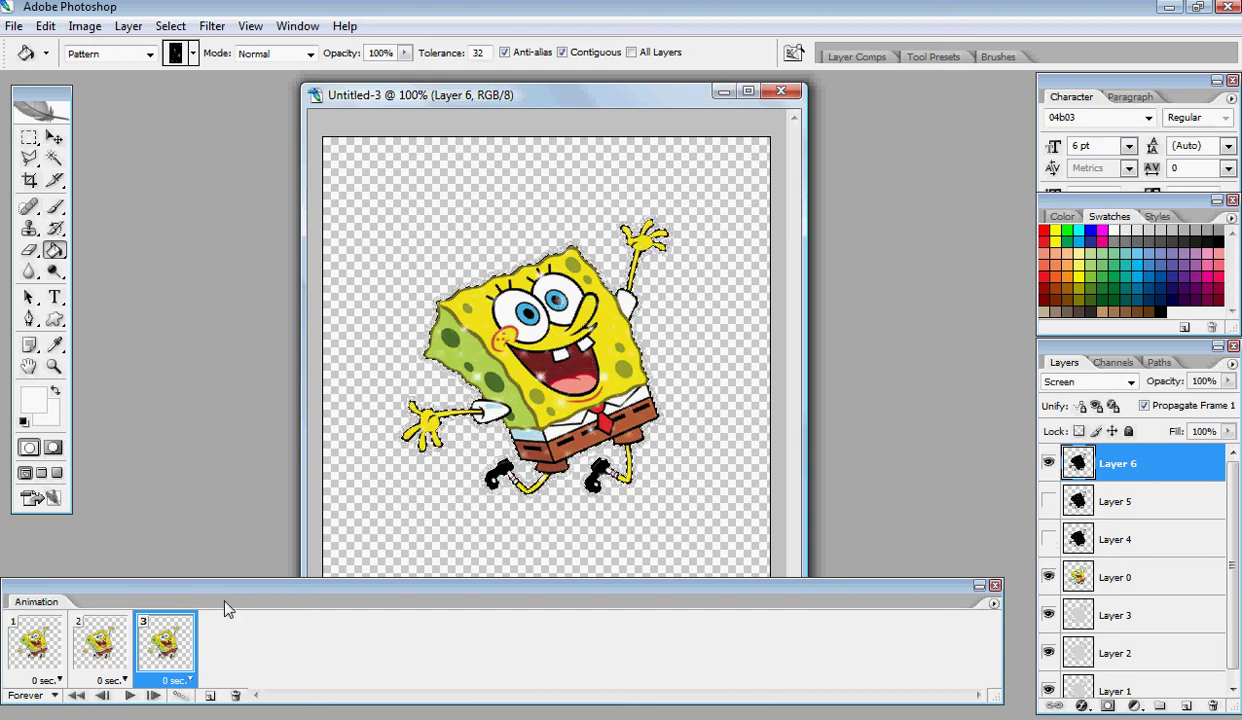
Step: Review frames 2 and 3, return to frame 1, and start playing the animation
click(117, 652)
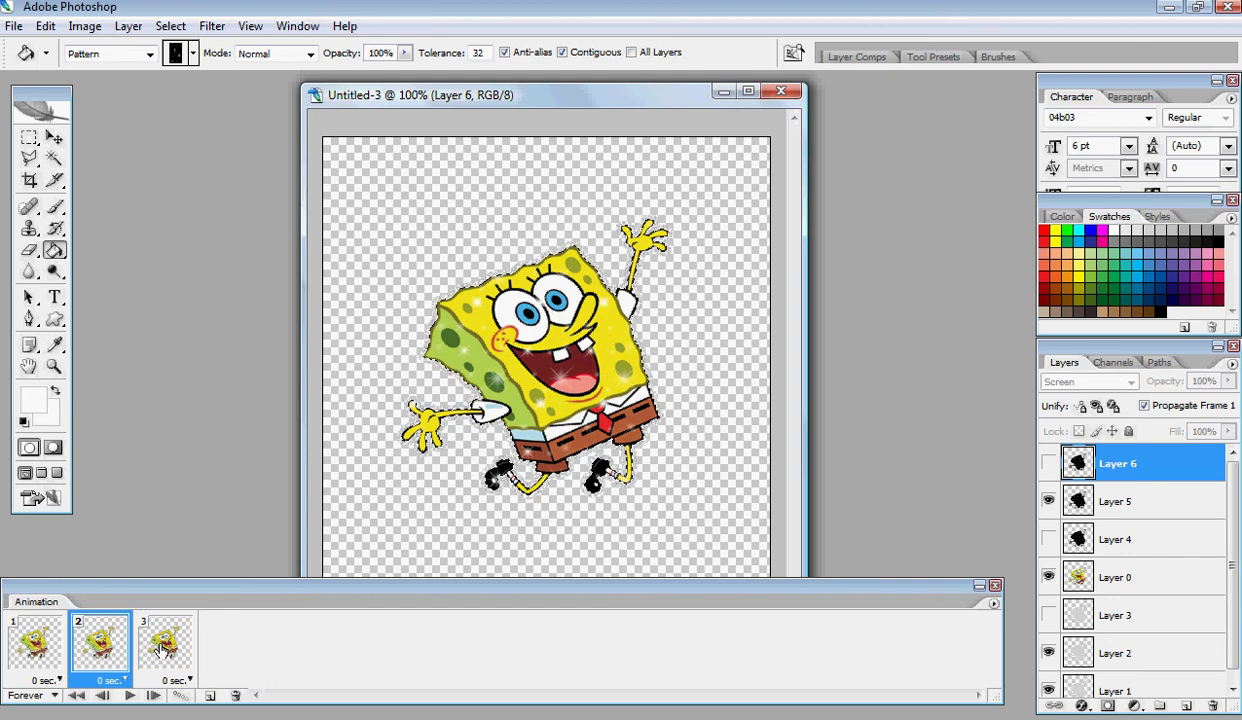
click(160, 650)
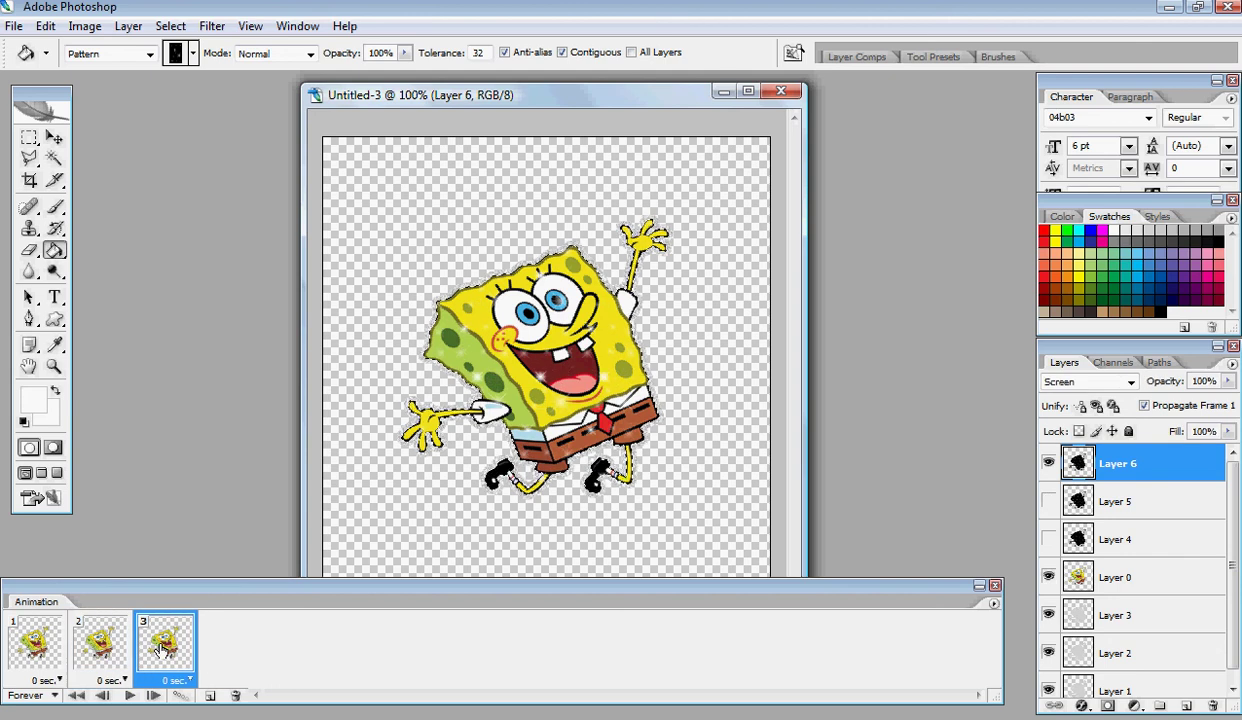
click(10, 626)
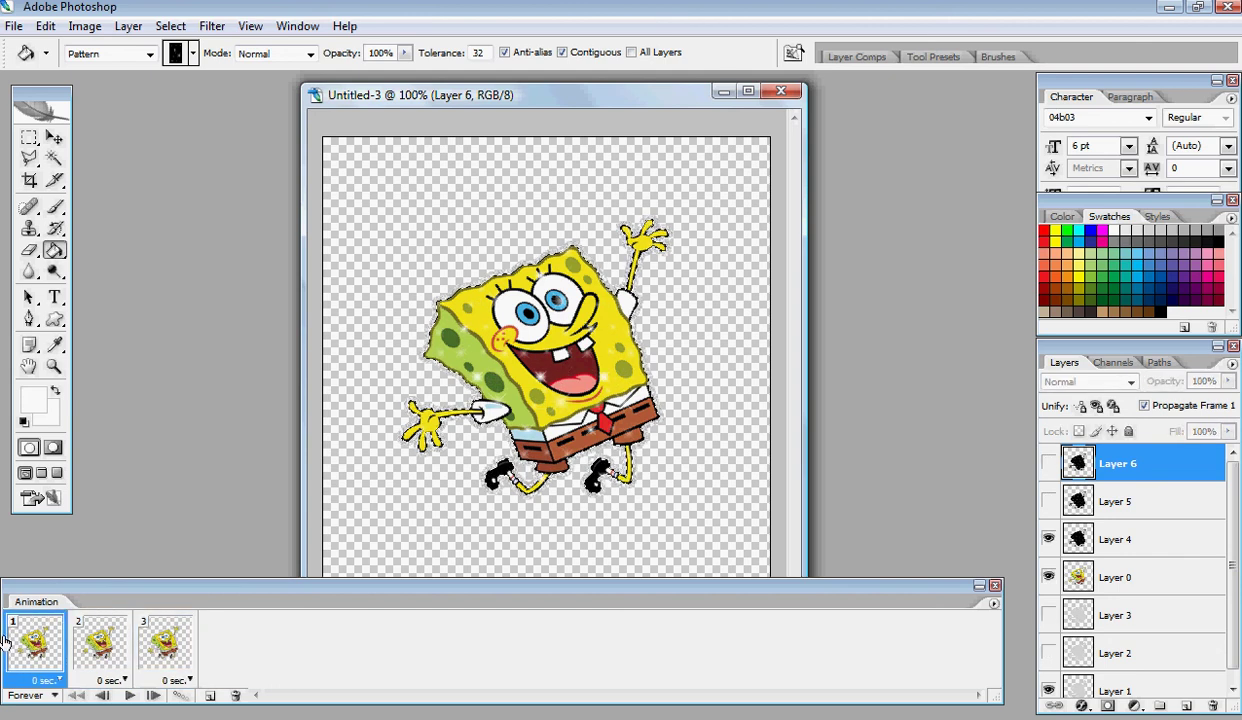
click(130, 696)
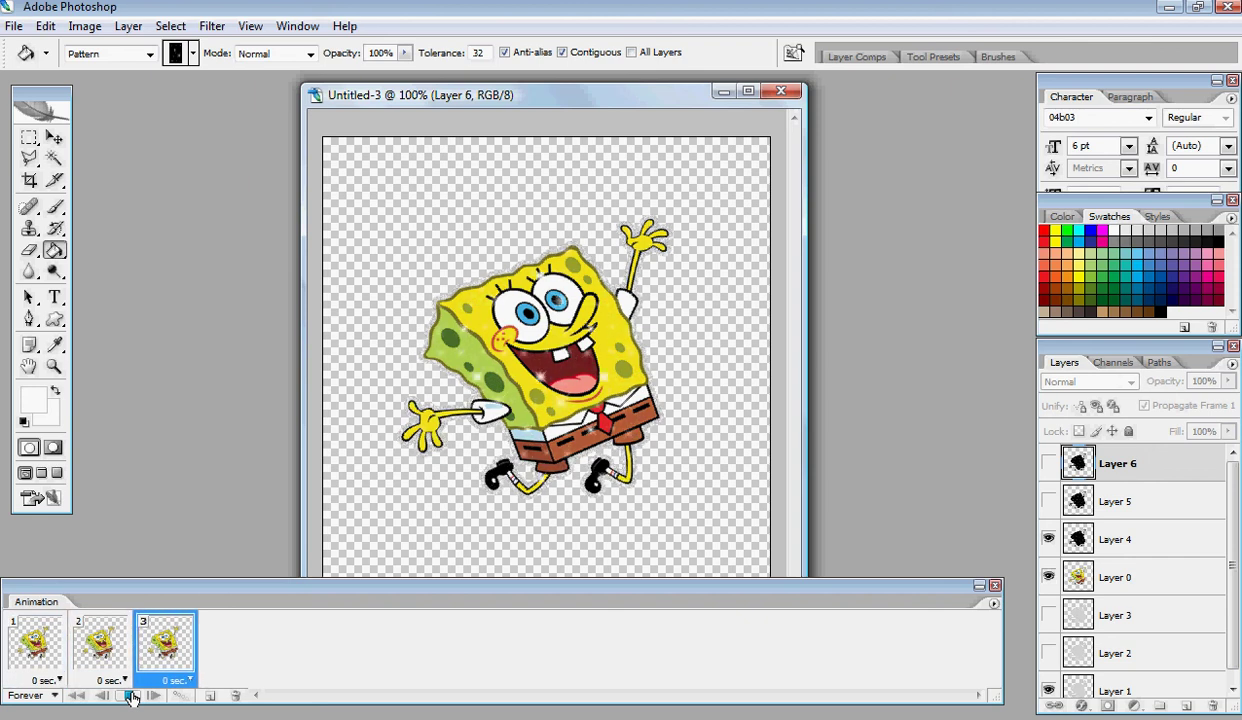
Step: Stop the looping three-frame sparkle animation playback
click(130, 697)
key(ctrl+F5)
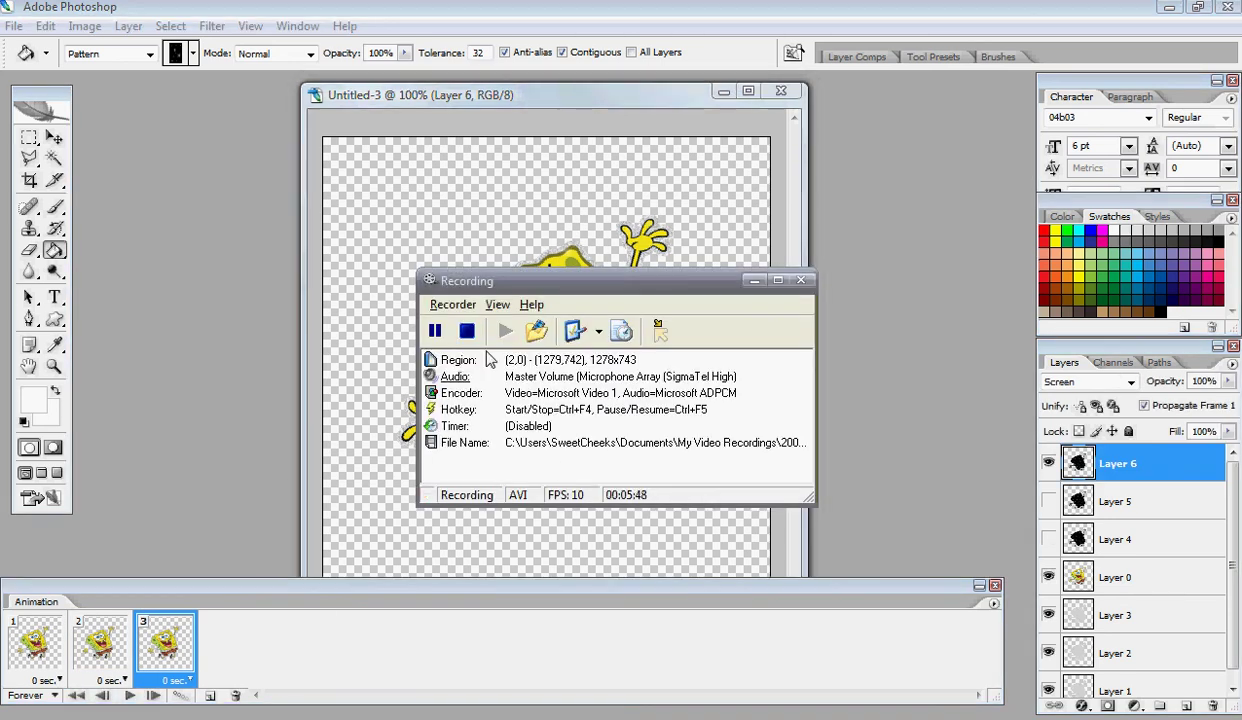